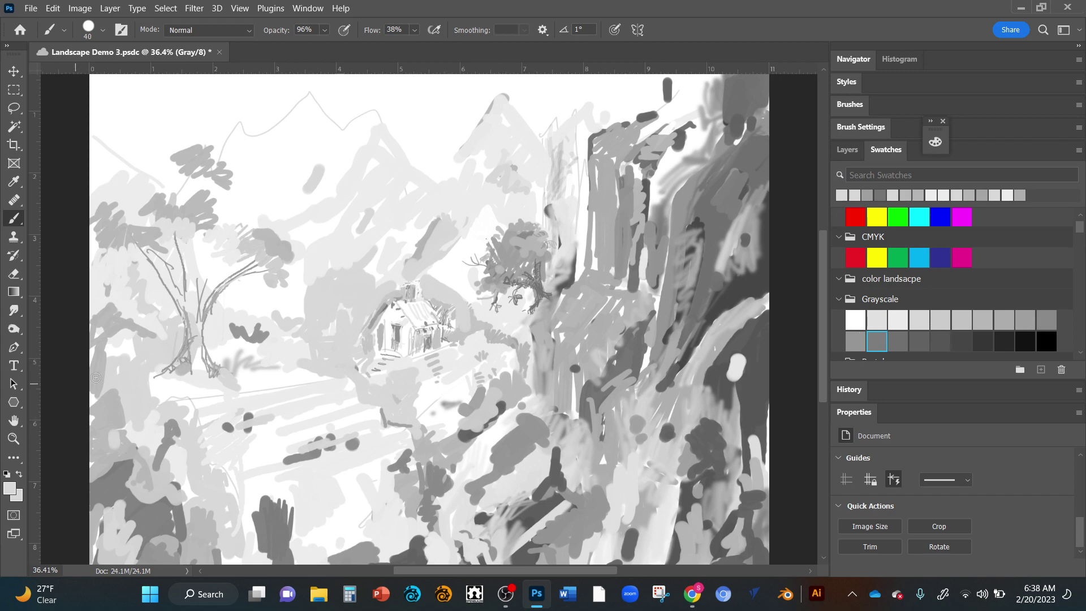
- Sample light greys from the foreground foliage below the large tree and paint over the dark patch among the bushes
alt+click(160, 419)
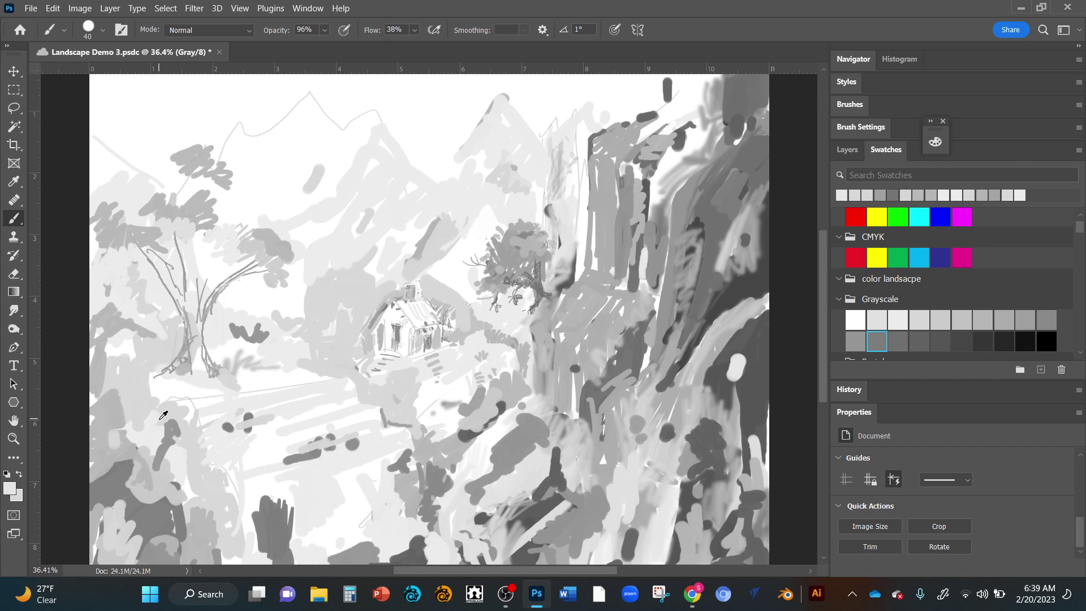
mouse_move(157, 422)
mouse_down()
mouse_move(168, 453)
mouse_move(175, 409)
mouse_move(198, 468)
mouse_move(179, 413)
mouse_move(175, 436)
mouse_move(171, 415)
mouse_move(165, 434)
mouse_move(163, 424)
mouse_move(172, 460)
mouse_up()
alt+click(198, 467)
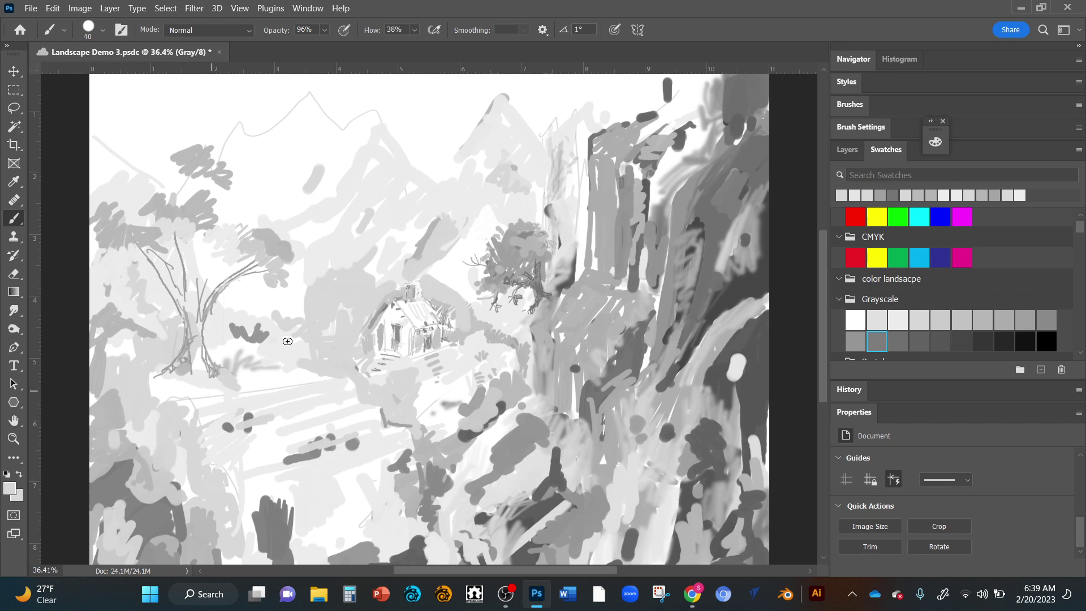
- Sample light grey tones and paint the hillside beside the large tree, covering the dark scribble near its trunk
alt+click(315, 260)
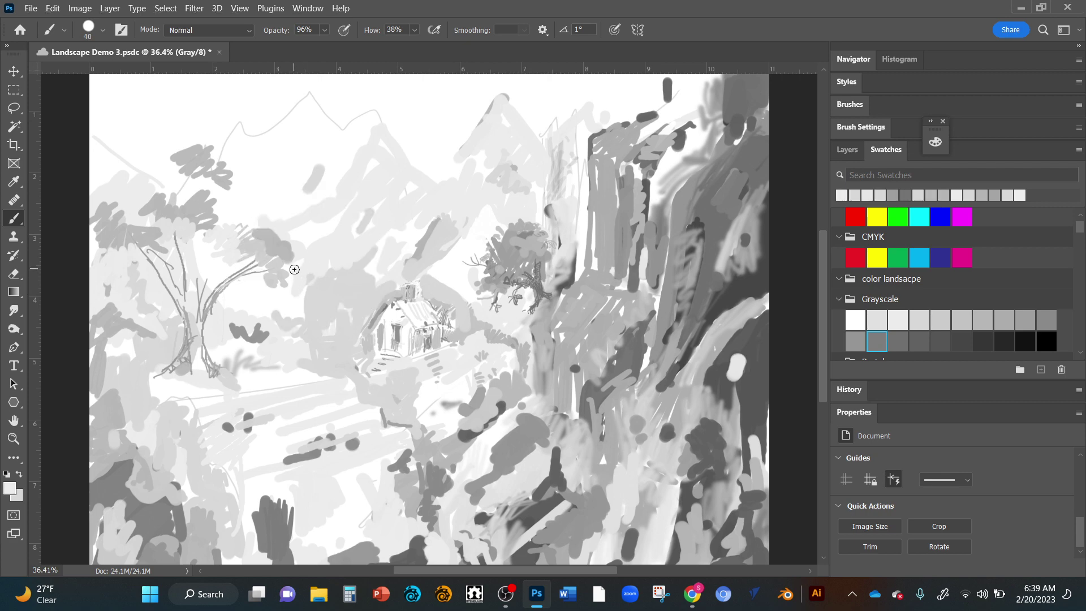
mouse_move(283, 293)
mouse_down()
mouse_move(289, 319)
mouse_move(291, 291)
mouse_move(297, 319)
mouse_move(301, 291)
mouse_move(303, 319)
mouse_move(313, 293)
mouse_up()
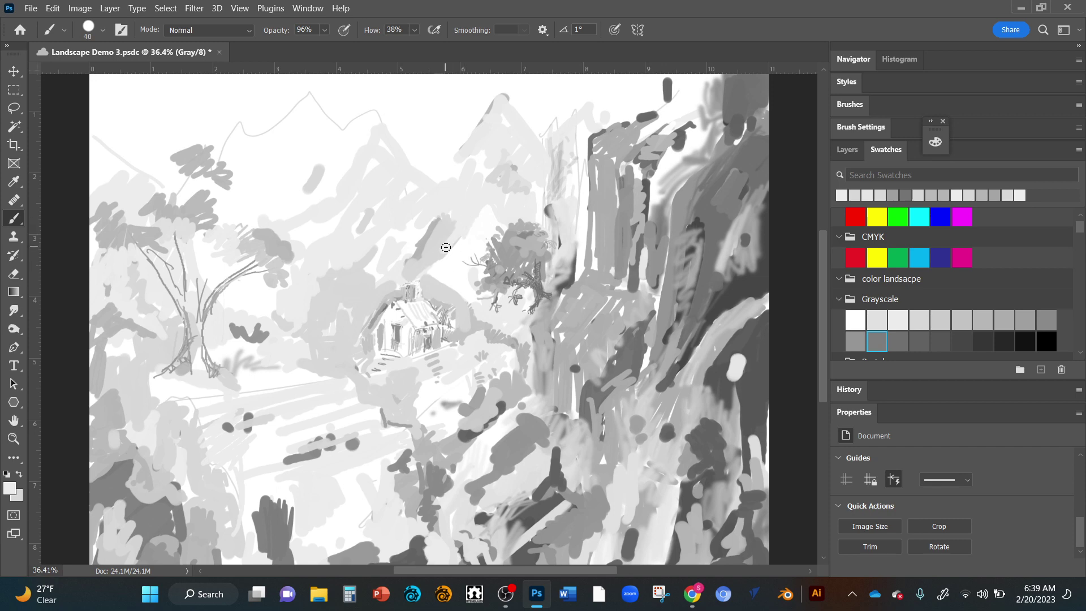
scroll(446, 245, down, 2)
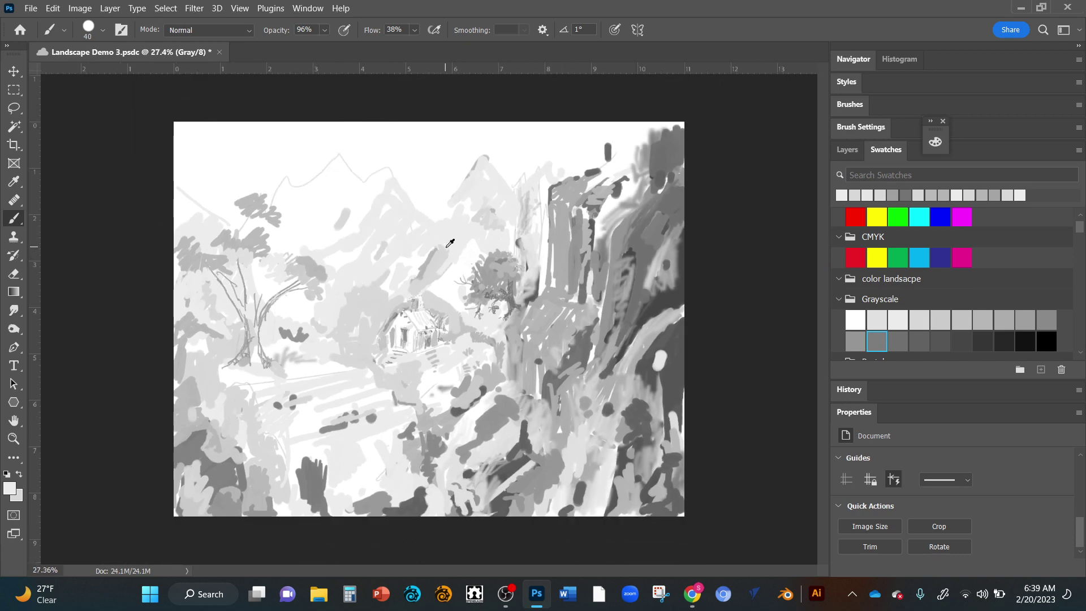
scroll(447, 246, down, 2)
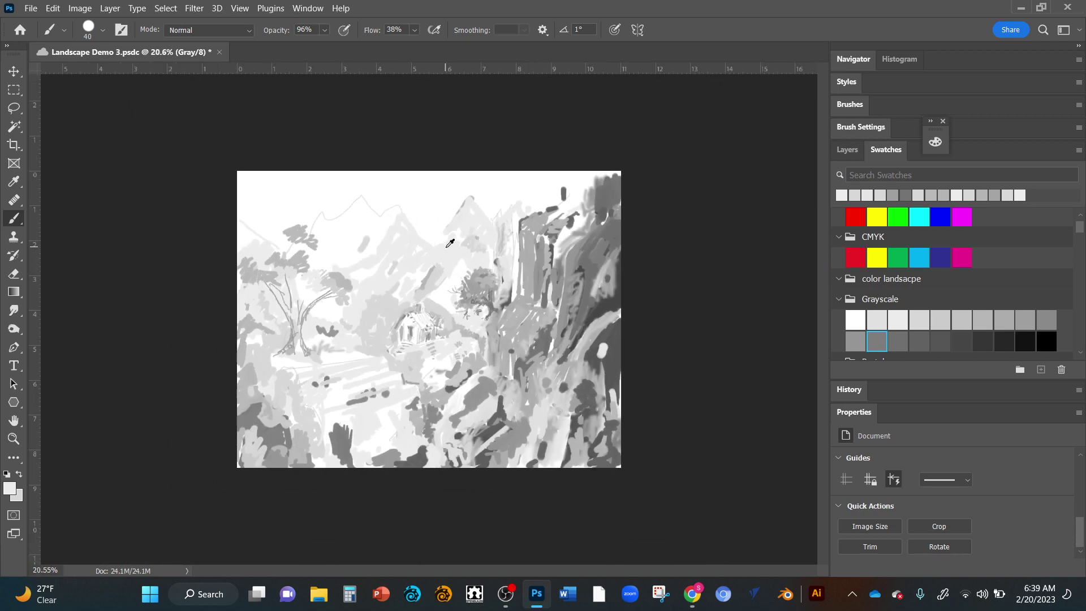
scroll(450, 243, down, 1)
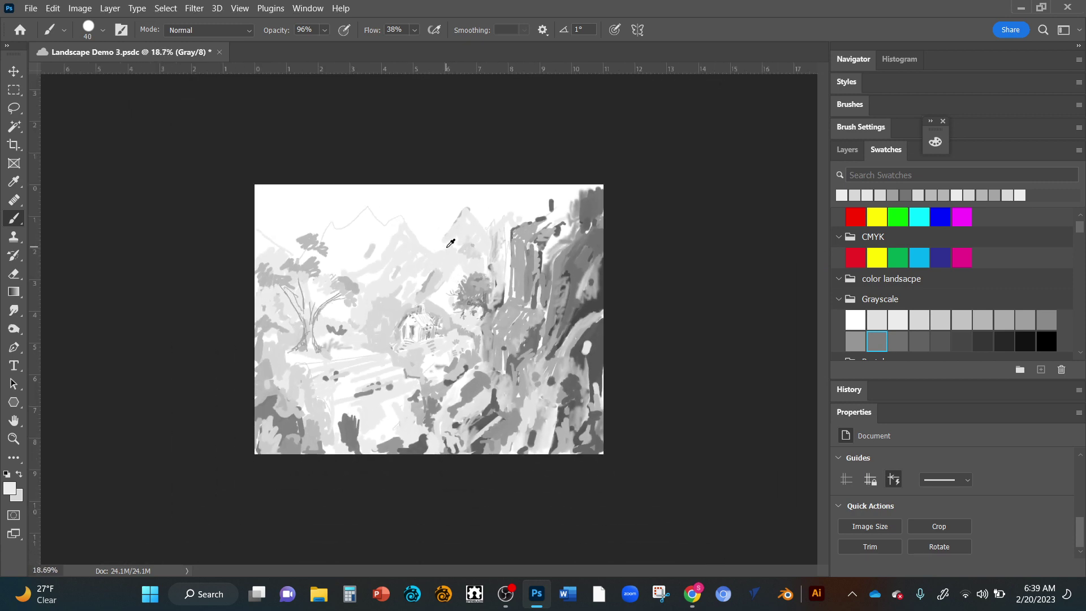
scroll(447, 247, up, 4)
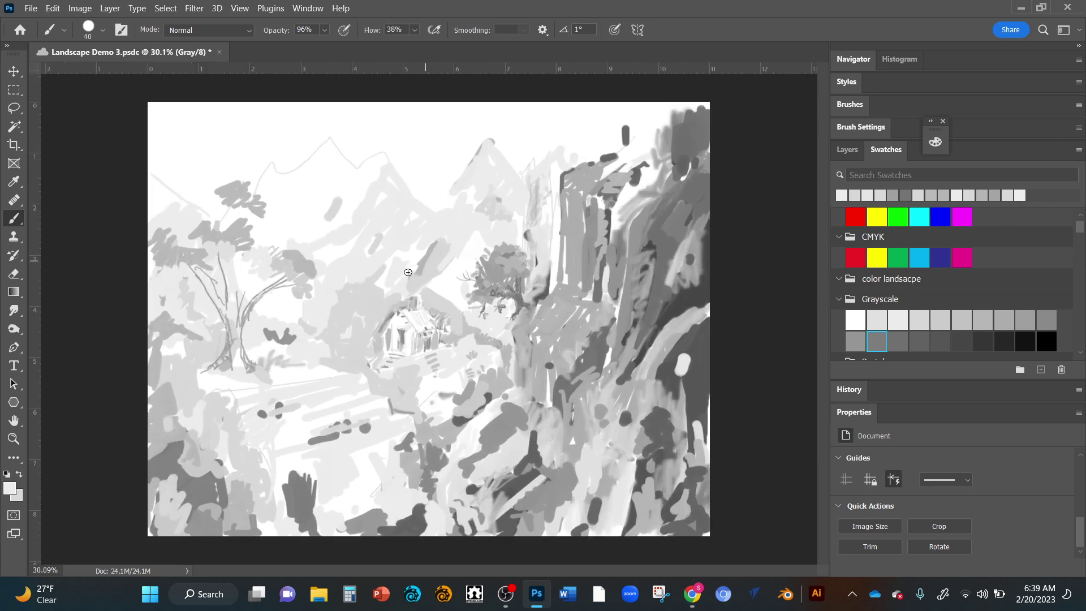
alt+click(264, 320)
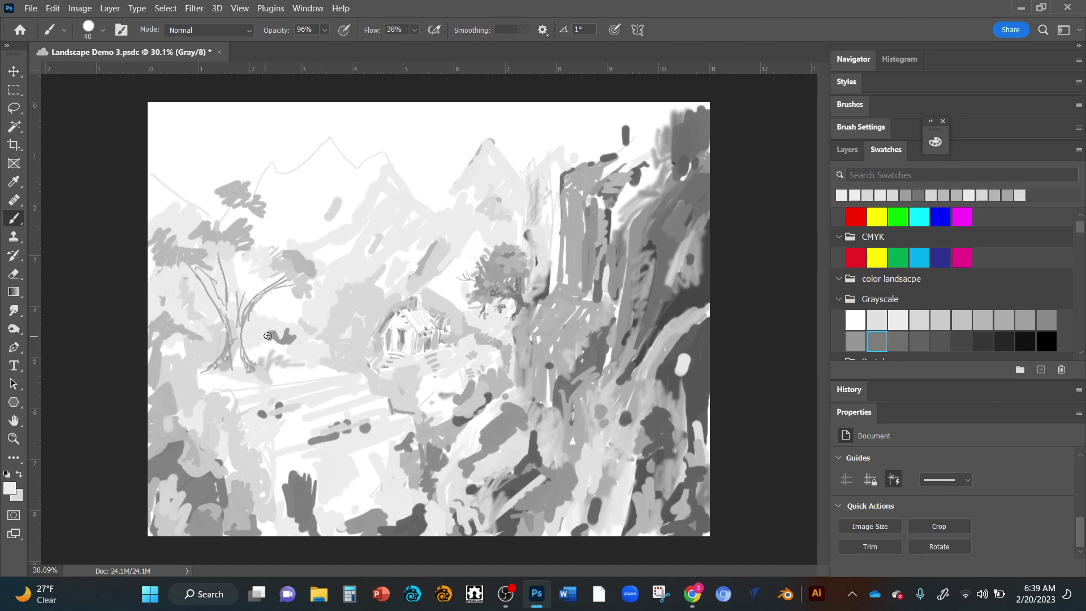
drag(267, 335, 296, 341)
- Brush light greys over the bushes along the canvas's left edge, breaking up the upper part of the dark foreground foliage
mouse_move(201, 329)
mouse_down()
mouse_move(176, 348)
mouse_move(191, 340)
mouse_move(178, 368)
mouse_move(171, 354)
mouse_move(175, 384)
mouse_move(146, 392)
mouse_up()
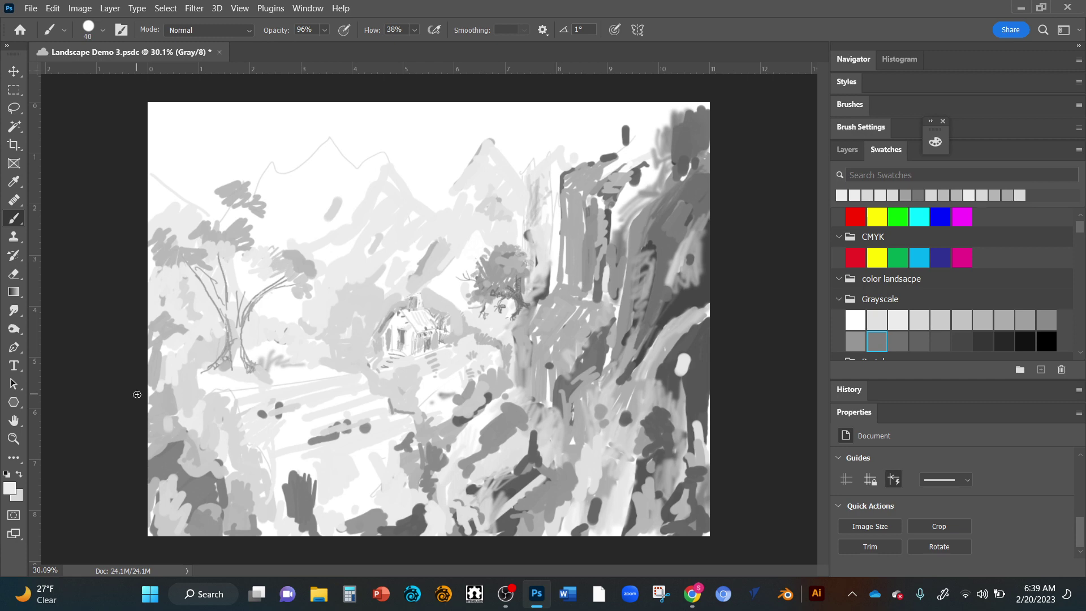
drag(188, 438, 176, 443)
mouse_move(207, 410)
mouse_down()
mouse_move(197, 409)
mouse_move(208, 412)
mouse_up()
alt+click(213, 420)
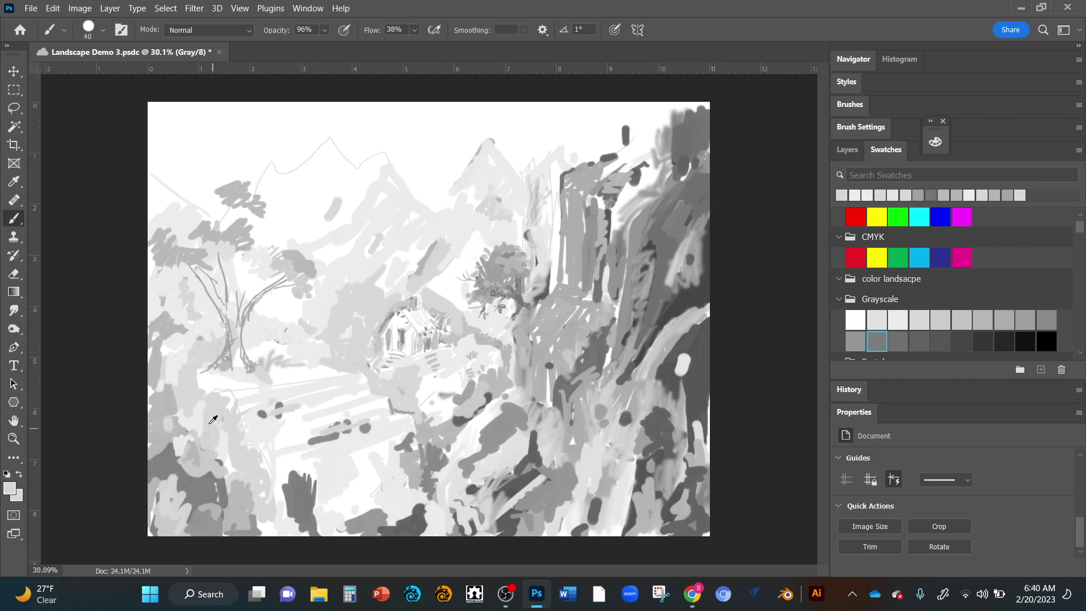
mouse_move(186, 432)
mouse_down()
mouse_move(156, 489)
mouse_move(180, 458)
mouse_up()
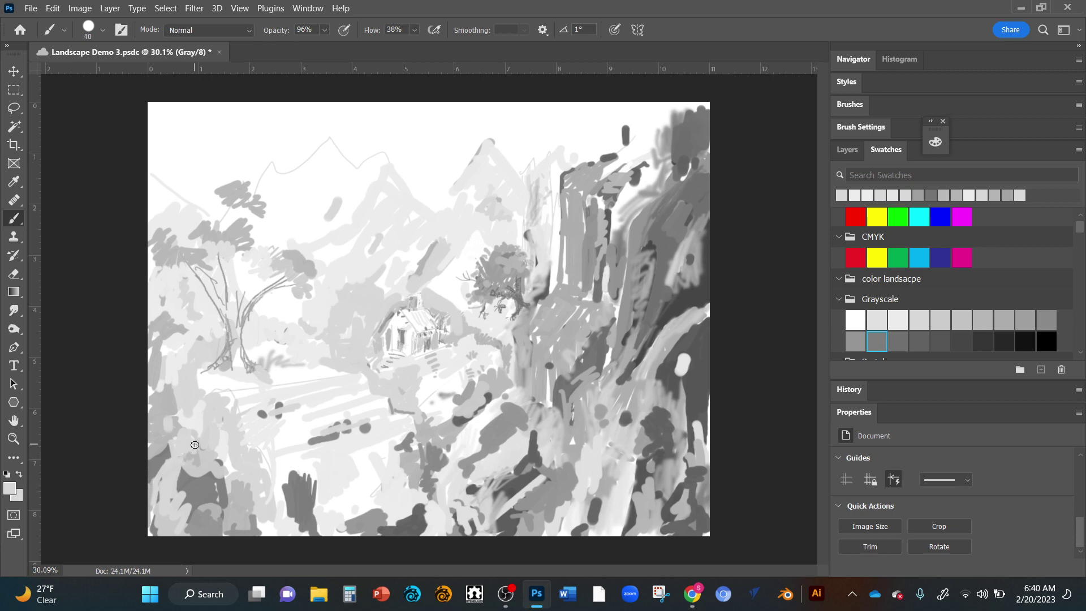
- Sample a darker grey and paint the base of the lower-left foliage plus accents around the large tree's foot
alt+click(201, 531)
mouse_move(227, 498)
mouse_down()
mouse_move(224, 524)
mouse_move(232, 497)
mouse_move(252, 531)
mouse_up()
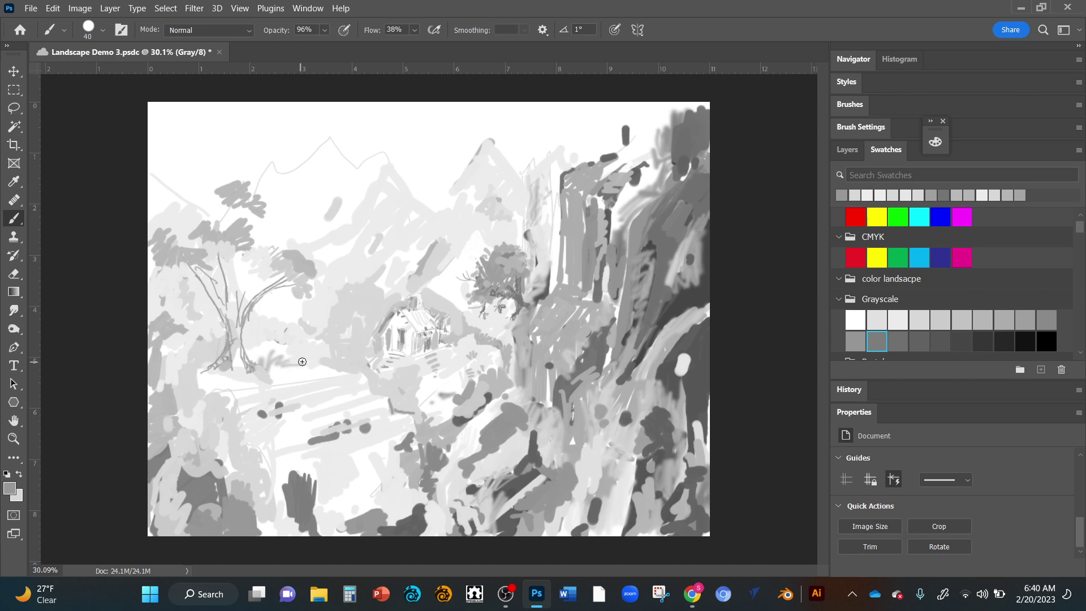
drag(295, 357, 303, 358)
mouse_move(223, 358)
mouse_down()
mouse_move(229, 351)
mouse_move(212, 368)
mouse_move(233, 350)
mouse_up()
- Sample a medium grey from the lower-left foliage and paint over the dark clump on the lower canvas edge, forming an upright block
alt+click(249, 483)
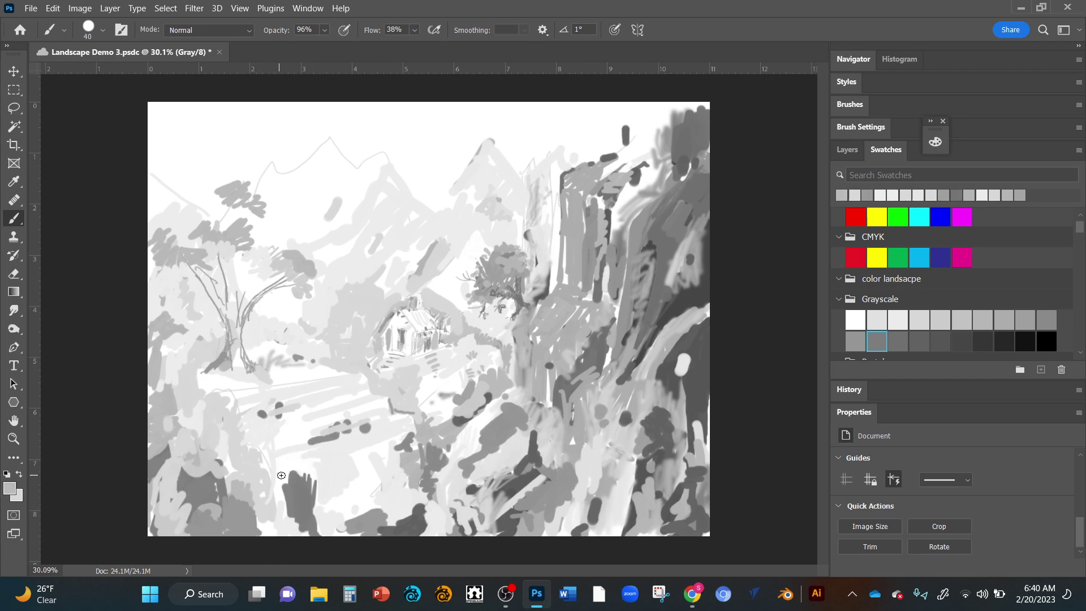
mouse_move(281, 475)
mouse_down()
mouse_move(312, 481)
mouse_move(319, 527)
mouse_up()
mouse_move(282, 485)
mouse_down()
mouse_move(298, 525)
mouse_move(304, 494)
mouse_move(302, 510)
mouse_move(257, 505)
mouse_move(293, 514)
mouse_move(261, 528)
mouse_move(303, 538)
mouse_up()
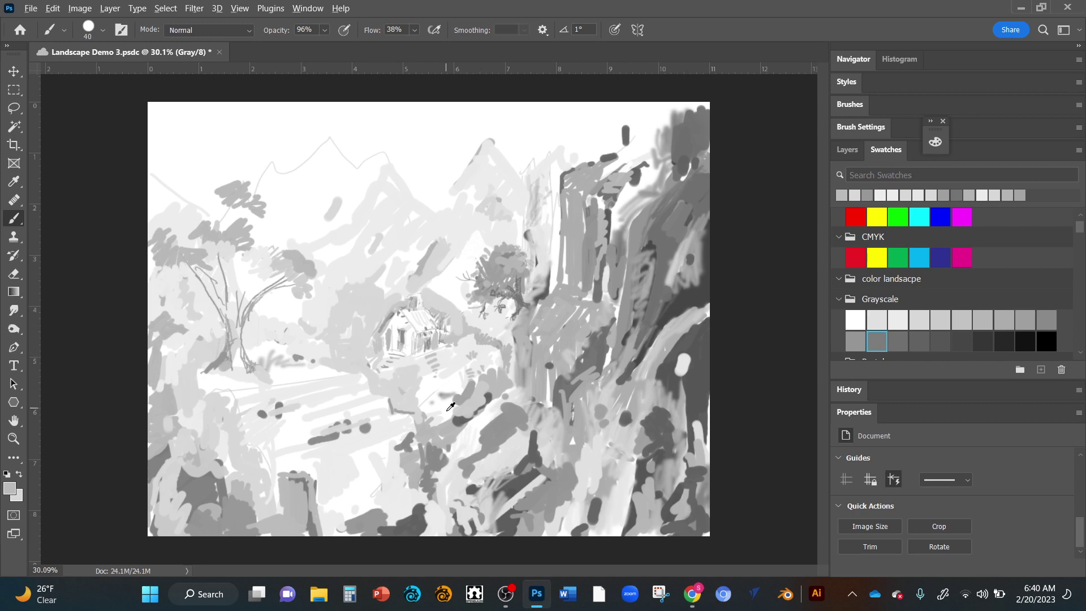
- Sample a medium grey and fill the bank below the cottage and the ground beneath the small round tree
alt+click(452, 428)
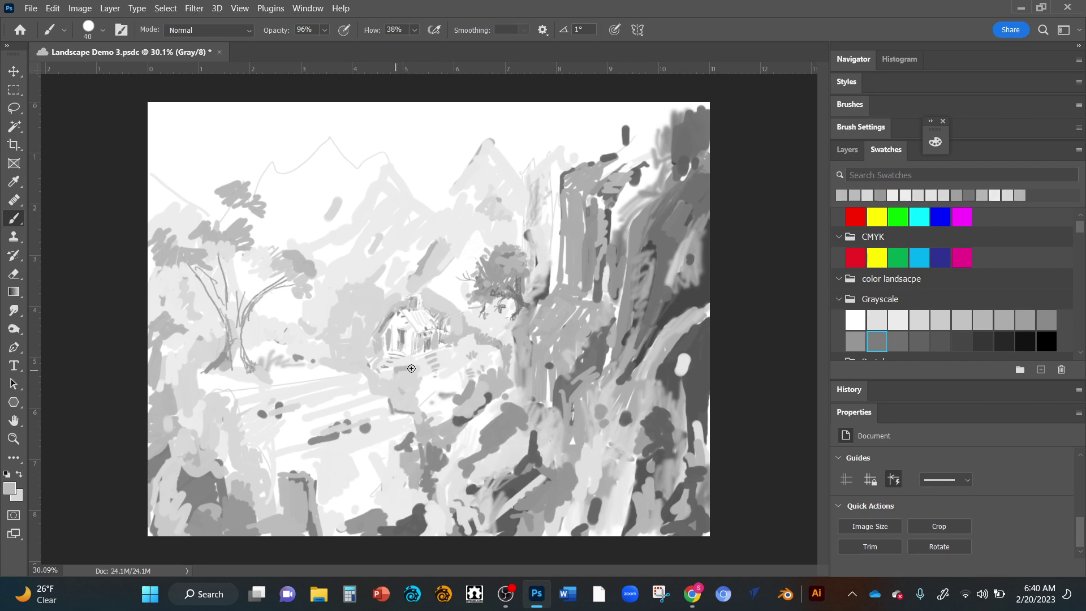
mouse_move(394, 373)
mouse_down()
mouse_move(382, 377)
mouse_move(386, 389)
mouse_move(397, 392)
mouse_move(405, 375)
mouse_move(400, 396)
mouse_move(418, 397)
mouse_up()
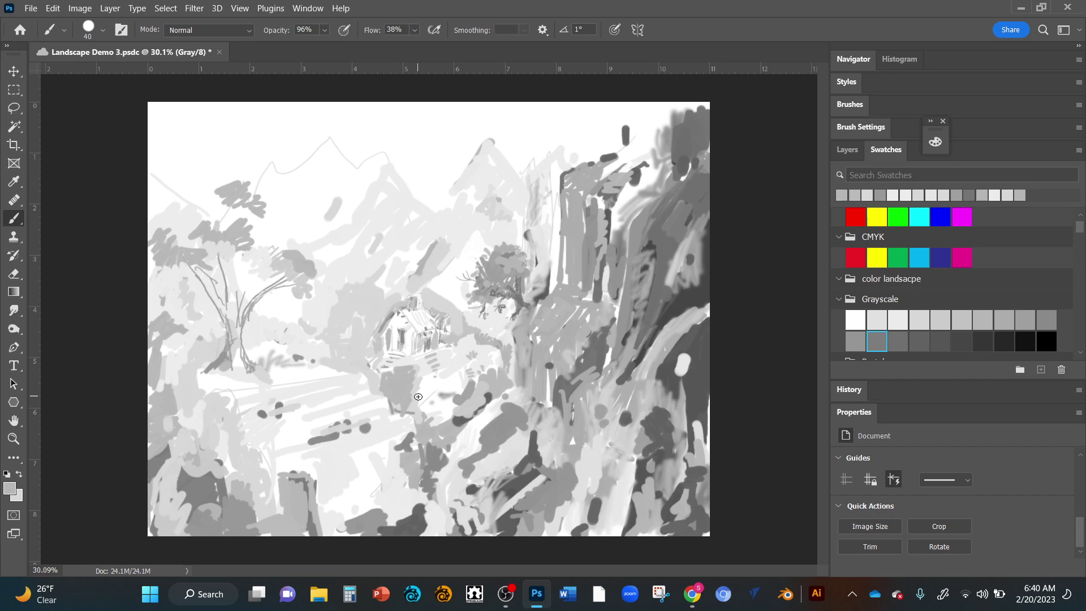
drag(472, 315, 495, 337)
- Paint sampled light grey on the slope beneath the small round tree and medium grey over the bushes leading down to the rocks
alt+click(503, 310)
alt+click(427, 363)
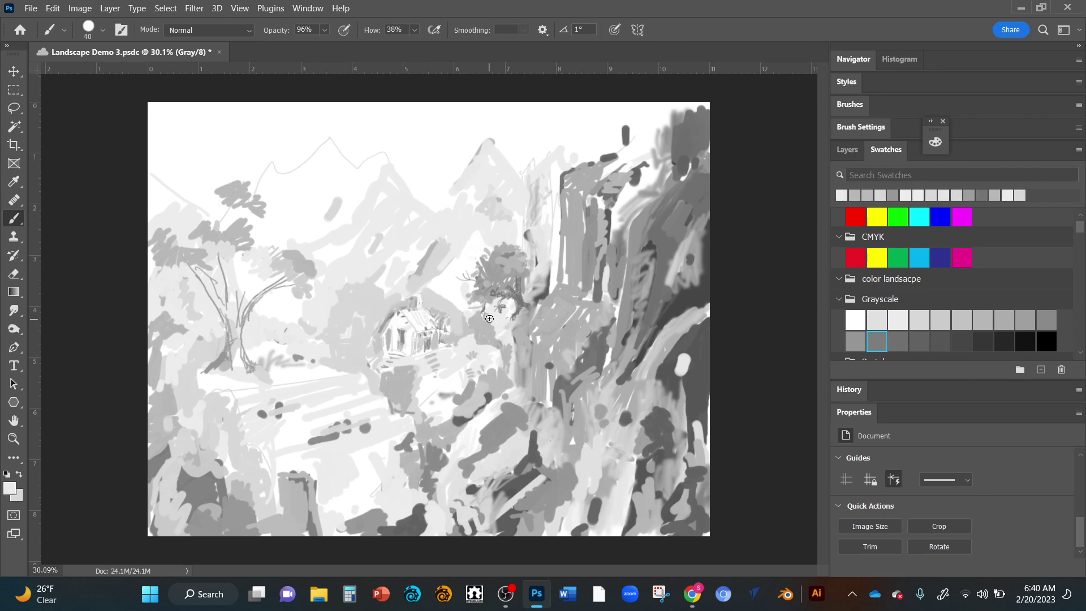
mouse_move(490, 318)
mouse_down()
mouse_move(483, 335)
mouse_move(493, 365)
mouse_move(497, 342)
mouse_move(498, 366)
mouse_move(498, 344)
mouse_move(502, 366)
mouse_move(506, 356)
mouse_move(530, 362)
mouse_up()
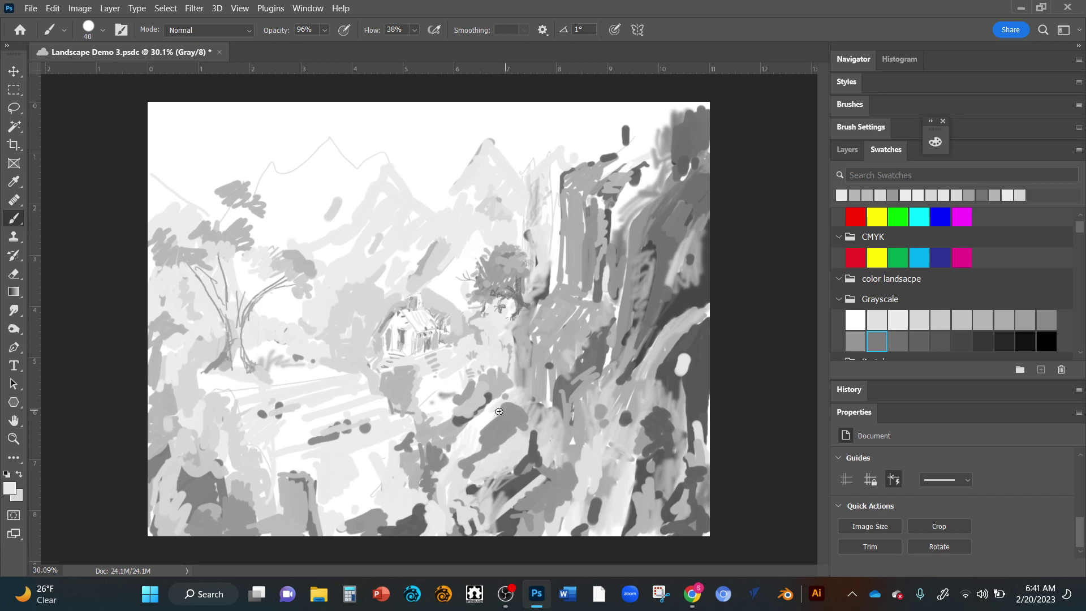
alt+click(482, 383)
mouse_move(482, 383)
mouse_down()
mouse_move(459, 429)
mouse_move(470, 417)
mouse_move(452, 429)
mouse_move(461, 413)
mouse_move(439, 420)
mouse_move(439, 454)
mouse_move(428, 431)
mouse_move(410, 445)
mouse_move(413, 470)
mouse_up()
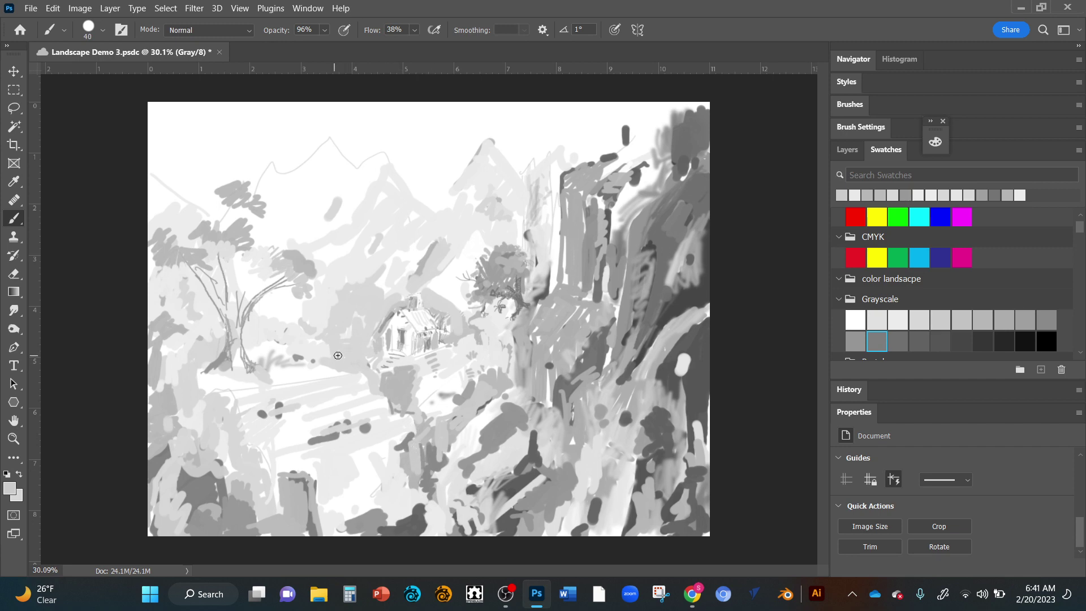
- Sample the bank's medium grey and paint a shadow beside the cottage, bands across the field and the foreground ledge
alt+click(395, 383)
drag(341, 357, 365, 370)
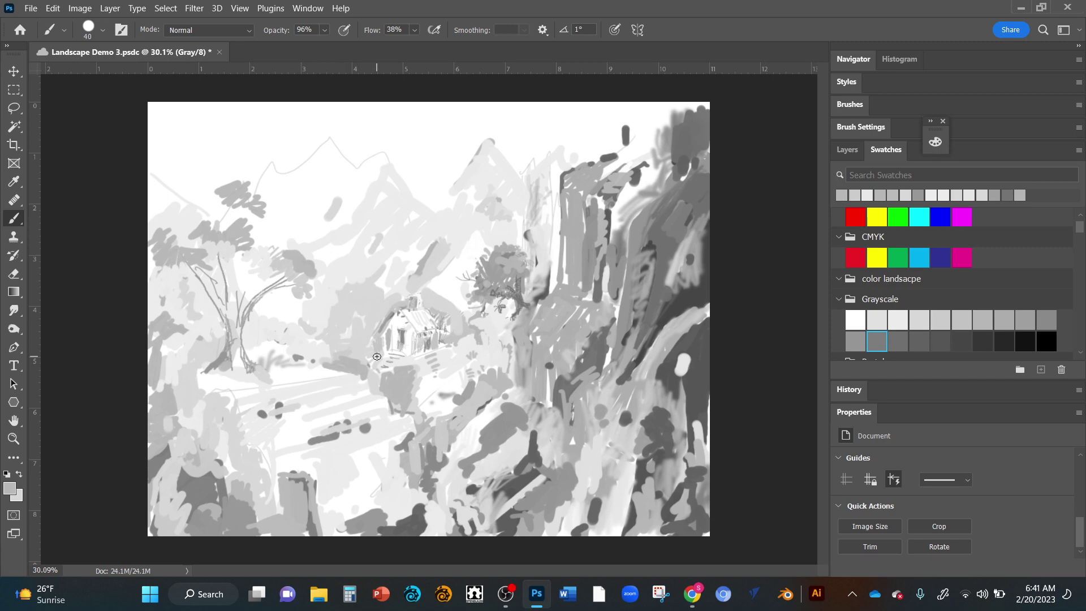
mouse_move(300, 421)
mouse_down()
mouse_move(334, 412)
mouse_move(289, 425)
mouse_move(354, 400)
mouse_move(355, 429)
mouse_up()
mouse_move(282, 432)
mouse_down()
mouse_move(268, 490)
mouse_move(266, 460)
mouse_move(268, 477)
mouse_move(248, 452)
mouse_move(261, 501)
mouse_move(267, 485)
mouse_move(247, 461)
mouse_move(264, 483)
mouse_up()
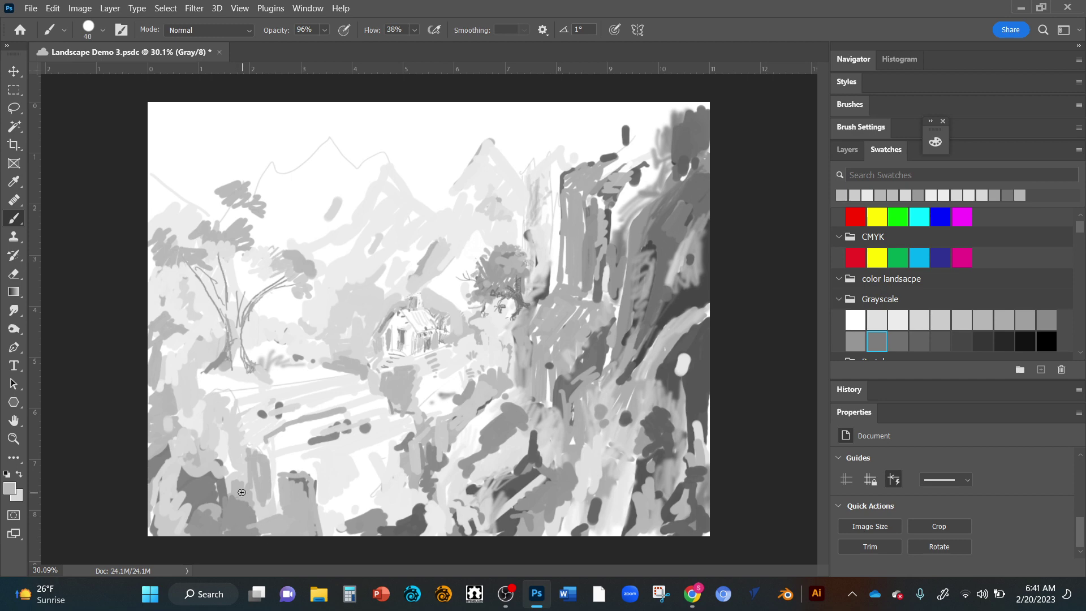
- Darken the foreground ledge with a sampled grey and trim the top and side of the upright block with sampled light grey
alt+click(206, 522)
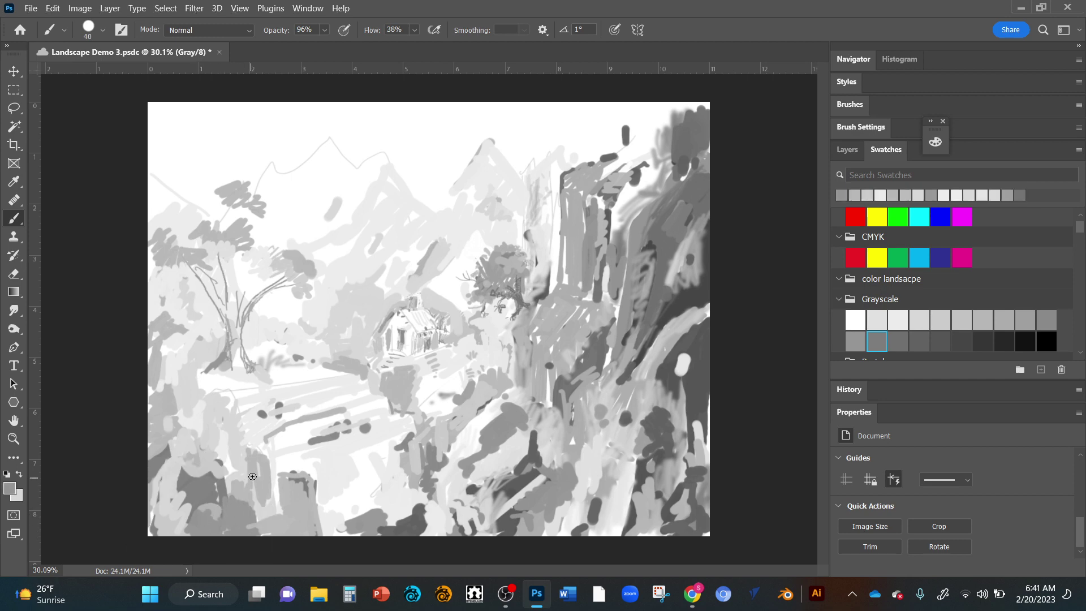
mouse_move(253, 476)
mouse_down()
mouse_move(262, 497)
mouse_move(254, 508)
mouse_up()
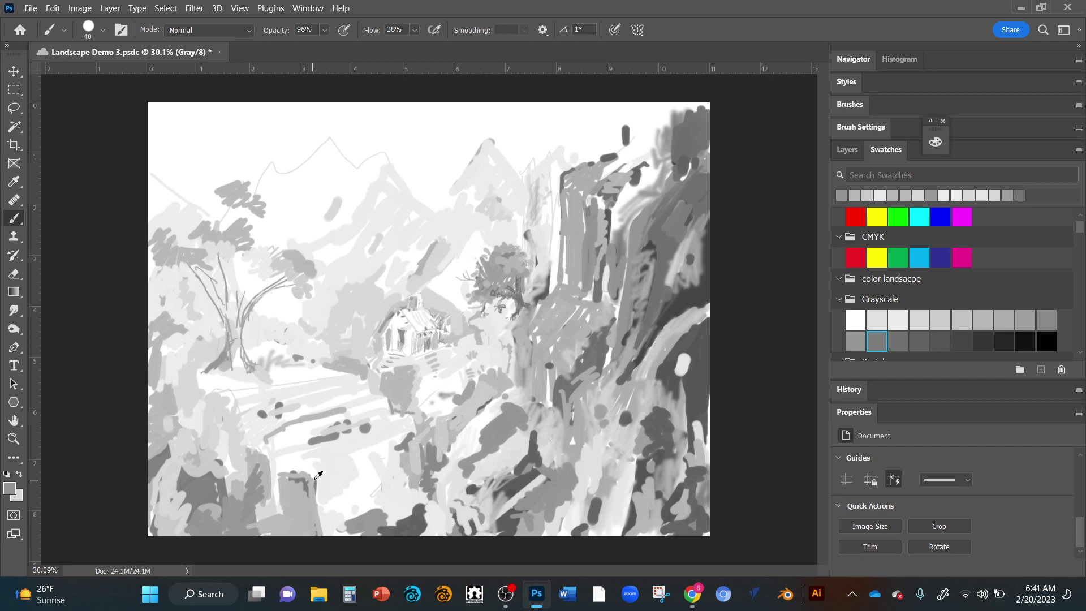
alt+click(333, 453)
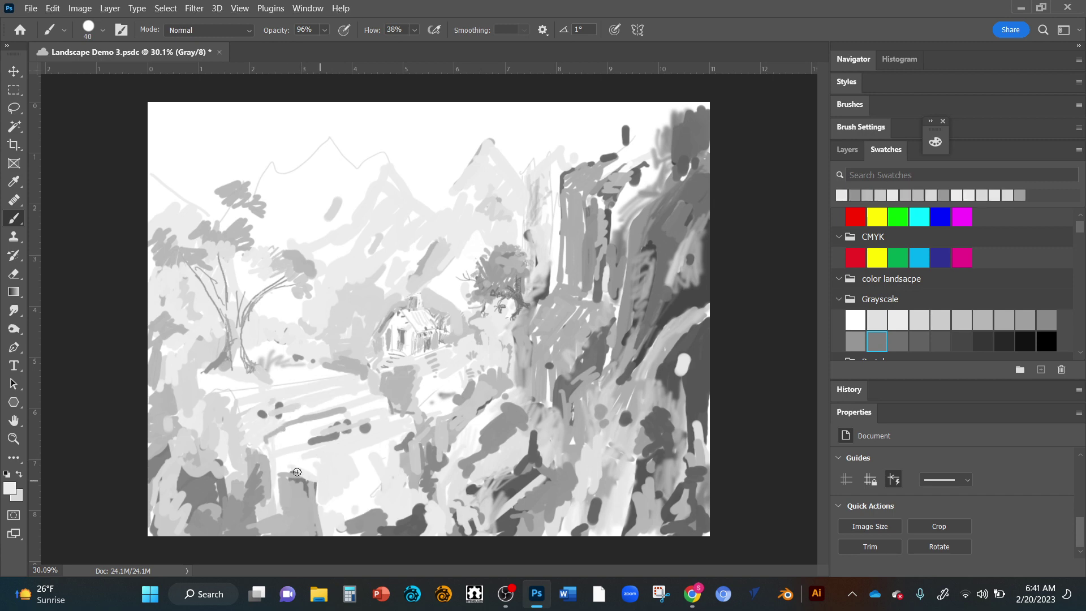
mouse_move(299, 470)
mouse_down()
mouse_move(330, 468)
mouse_move(309, 488)
mouse_move(312, 529)
mouse_move(318, 486)
mouse_move(317, 516)
mouse_up()
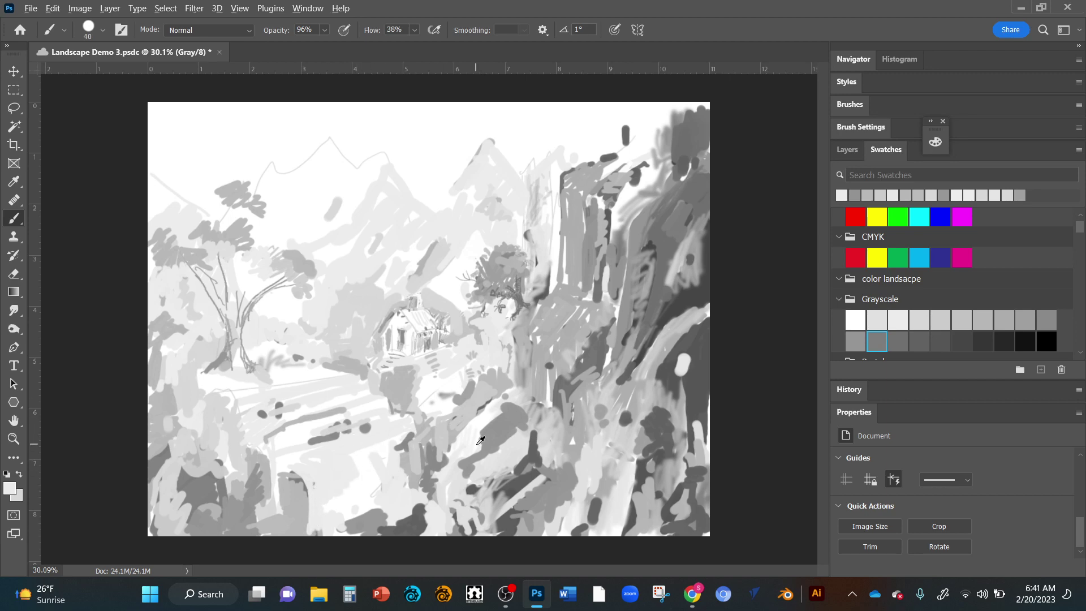
- Choose the second swatch in the Grayscale group and paint light grey highlights across the lower foreground rocks
key(alt)
click(886, 316)
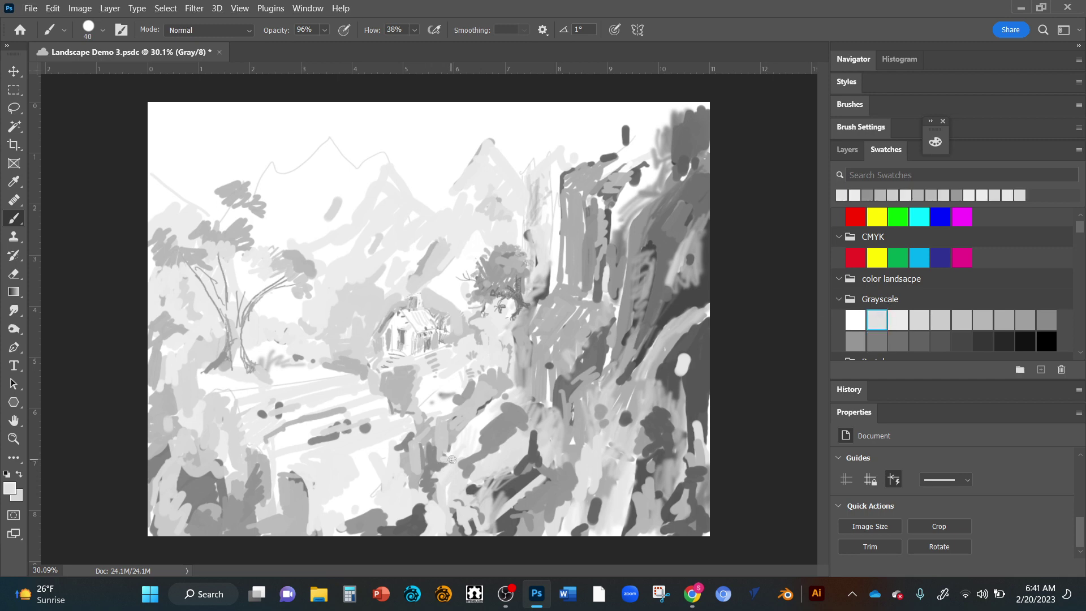
mouse_move(452, 459)
mouse_down()
mouse_move(449, 485)
mouse_move(435, 494)
mouse_up()
mouse_move(545, 464)
mouse_down()
mouse_move(558, 464)
mouse_move(550, 490)
mouse_up()
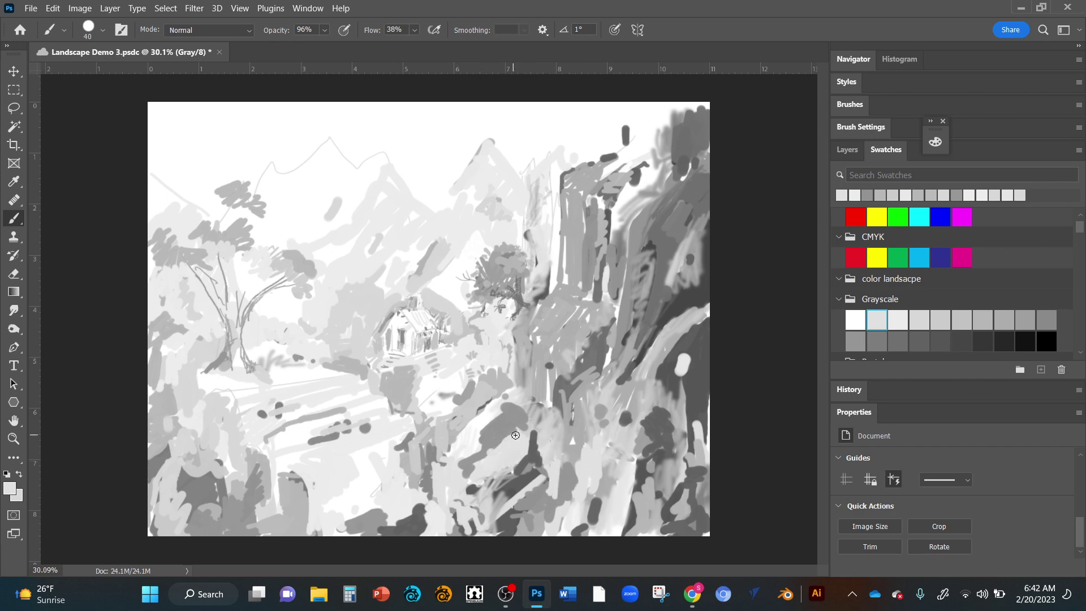
mouse_move(473, 462)
mouse_down()
mouse_move(440, 474)
mouse_move(424, 478)
mouse_move(429, 492)
mouse_move(406, 477)
mouse_up()
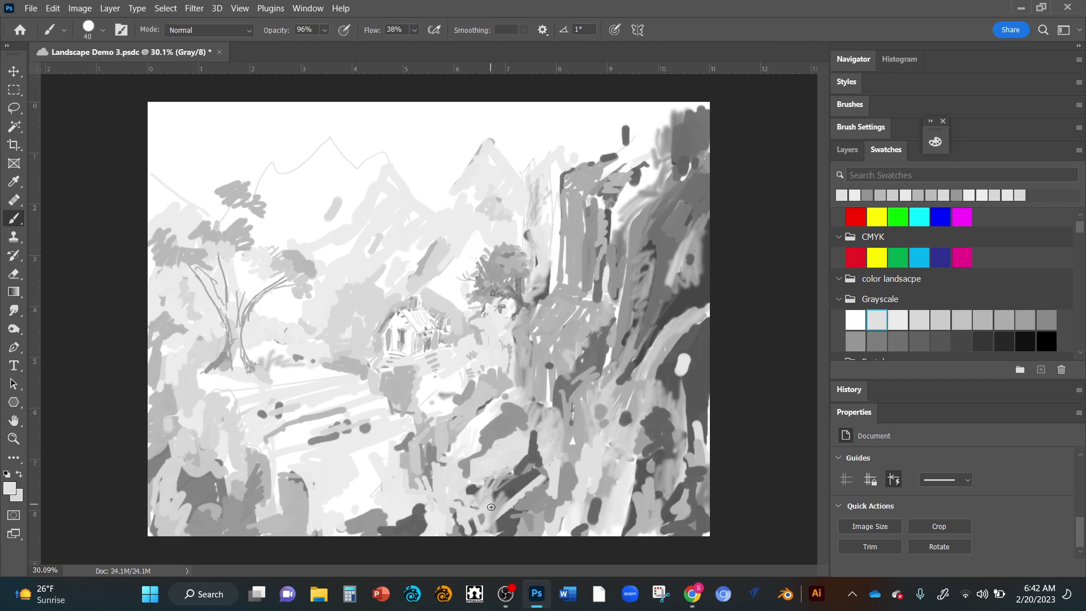
mouse_move(491, 507)
mouse_down()
mouse_move(463, 523)
mouse_move(487, 527)
mouse_up()
- Sample a medium grey, paint vertical strokes down the bank below the field, and save the document
alt+click(416, 447)
drag(404, 463, 409, 499)
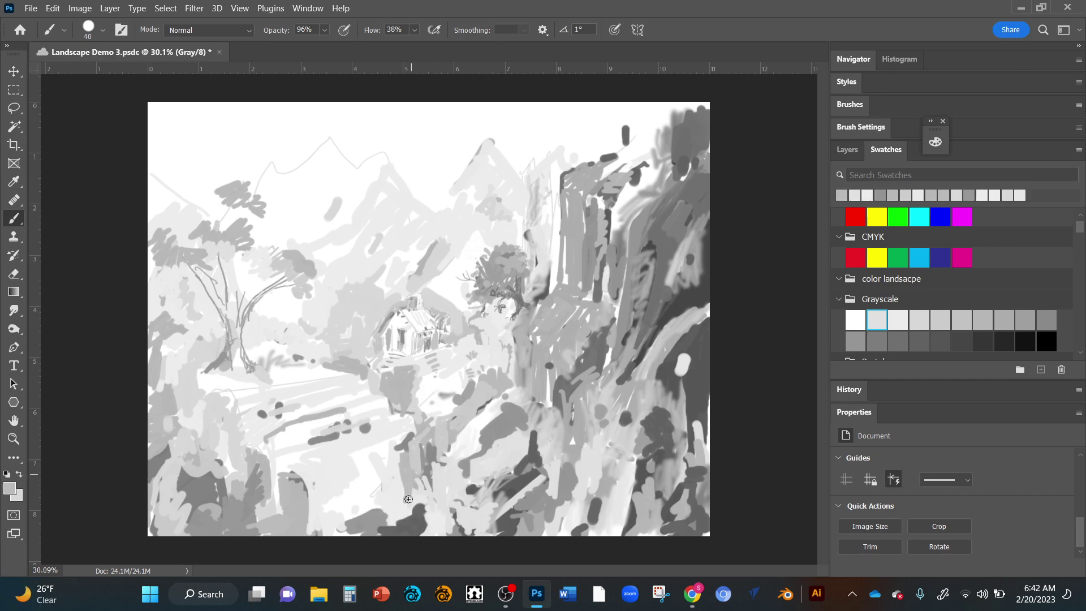
mouse_move(416, 417)
mouse_down()
mouse_move(390, 418)
mouse_move(417, 423)
mouse_move(397, 418)
mouse_move(414, 415)
mouse_move(418, 451)
mouse_move(418, 417)
mouse_up()
mouse_move(338, 455)
mouse_down()
mouse_move(369, 458)
mouse_move(353, 463)
mouse_move(382, 455)
mouse_move(346, 458)
mouse_move(352, 494)
mouse_move(335, 460)
mouse_move(337, 503)
mouse_move(348, 460)
mouse_move(352, 494)
mouse_move(342, 457)
mouse_move(335, 489)
mouse_move(327, 458)
mouse_move(341, 453)
mouse_move(325, 462)
mouse_move(332, 518)
mouse_move(334, 496)
mouse_up()
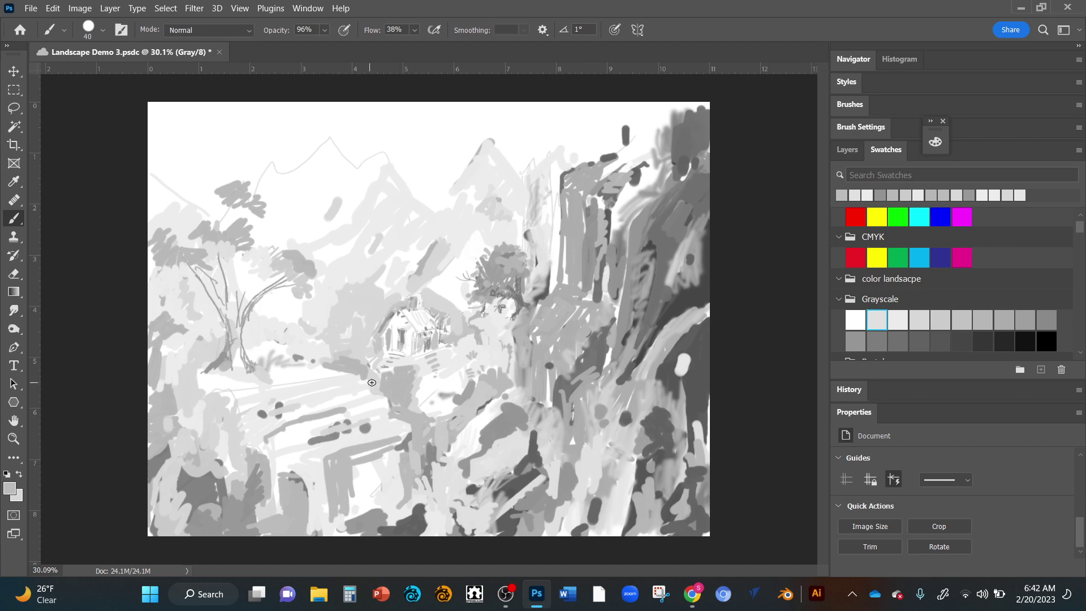
key(ctrl+s)
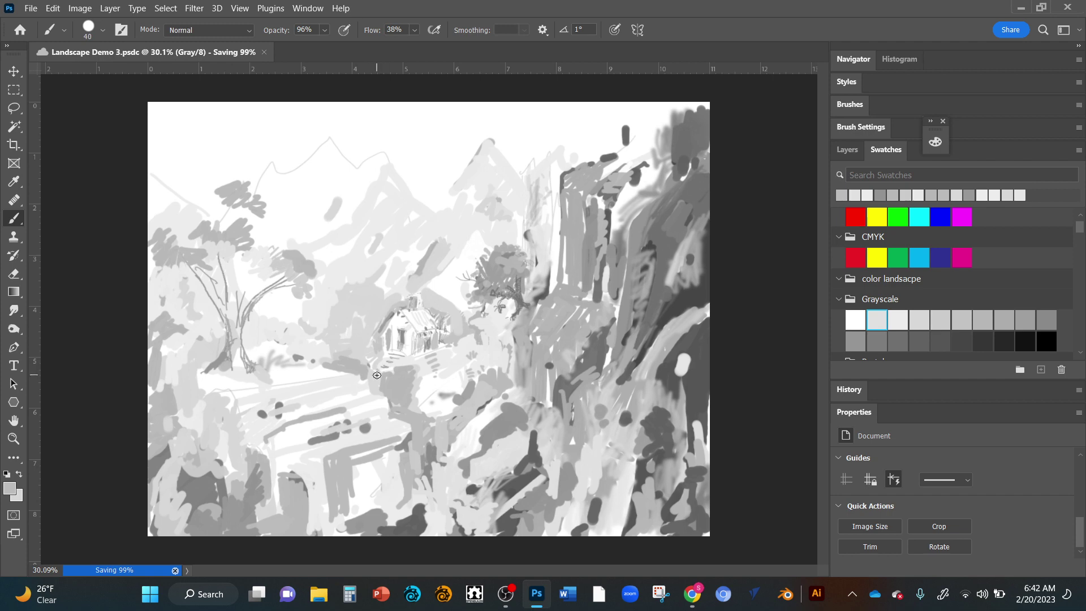
- Set the brush size to 44 px
right_click(379, 385)
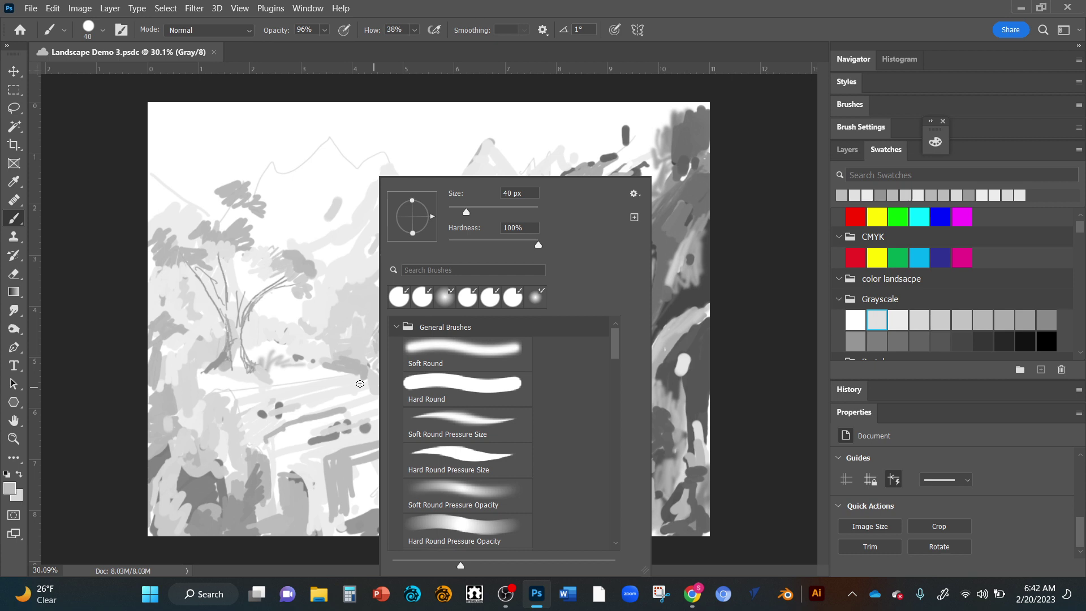
click(469, 215)
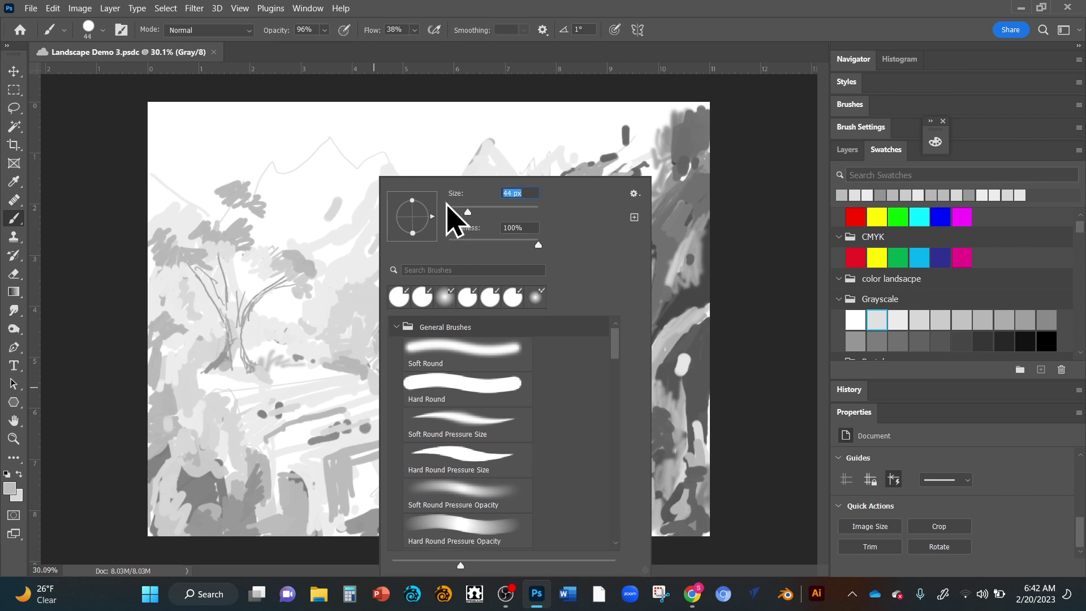
click(66, 340)
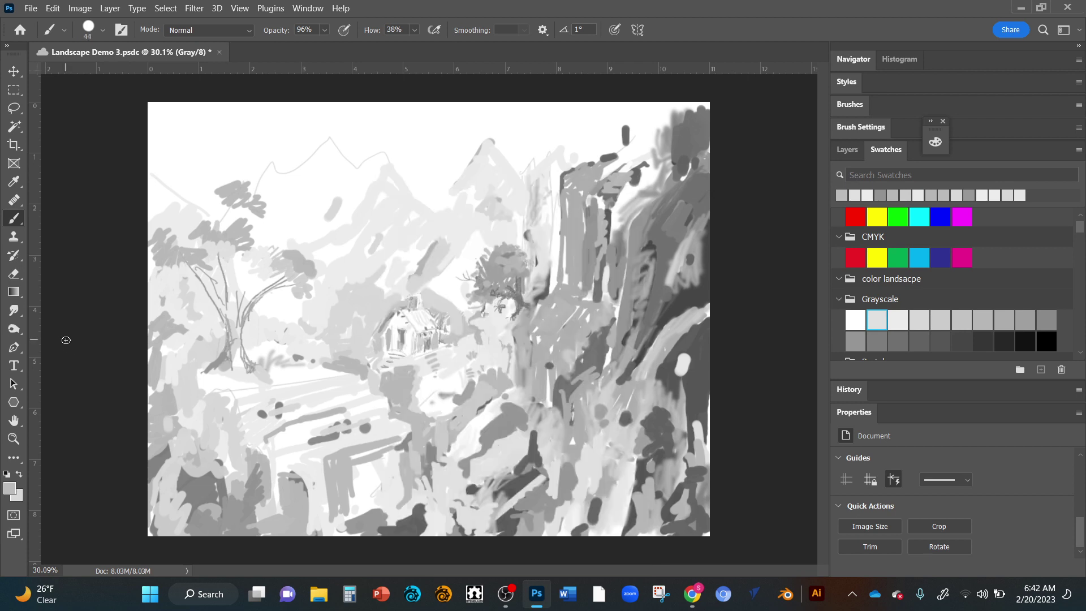
- Paint medium grey over the rounded bush at the field's near edge, reducing the brush size to 26 px for its lower edge
mouse_move(207, 396)
mouse_down()
mouse_move(240, 420)
mouse_move(224, 404)
mouse_move(219, 424)
mouse_move(230, 413)
mouse_move(223, 433)
mouse_move(245, 438)
mouse_up()
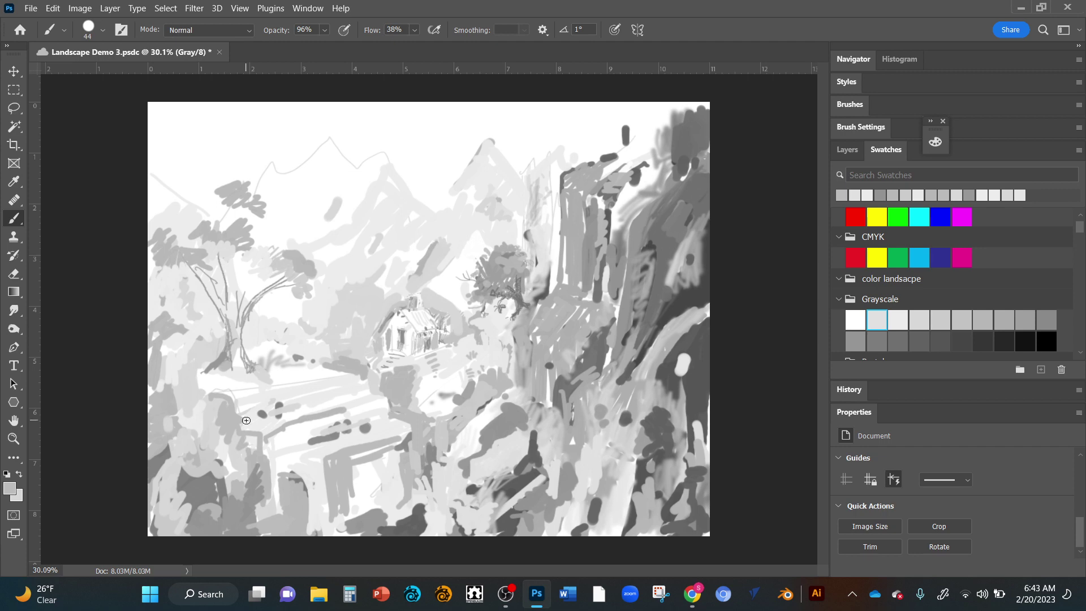
right_click(246, 441)
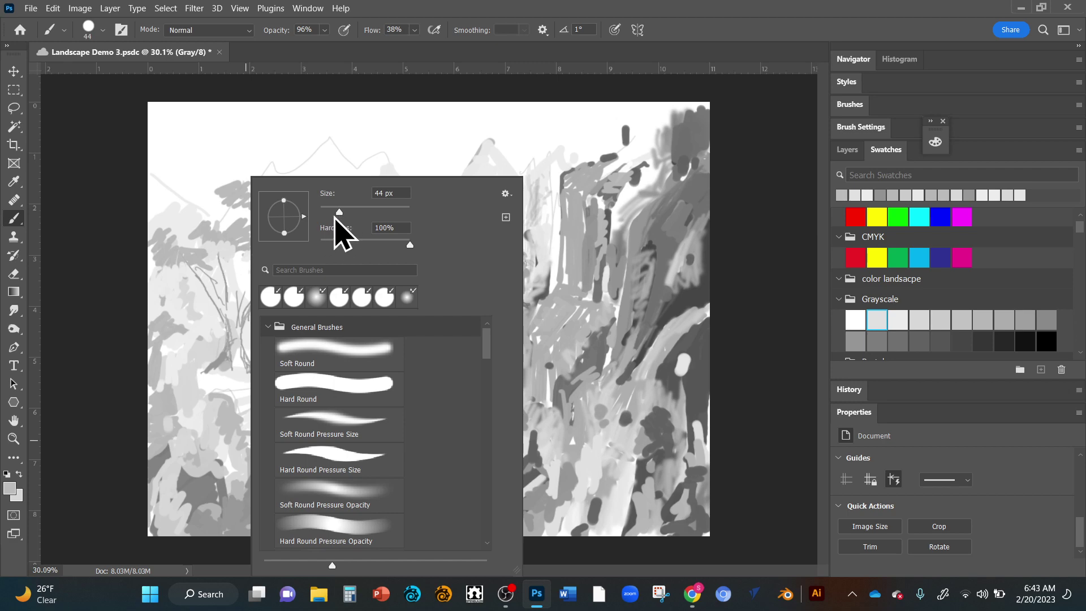
drag(337, 220, 320, 212)
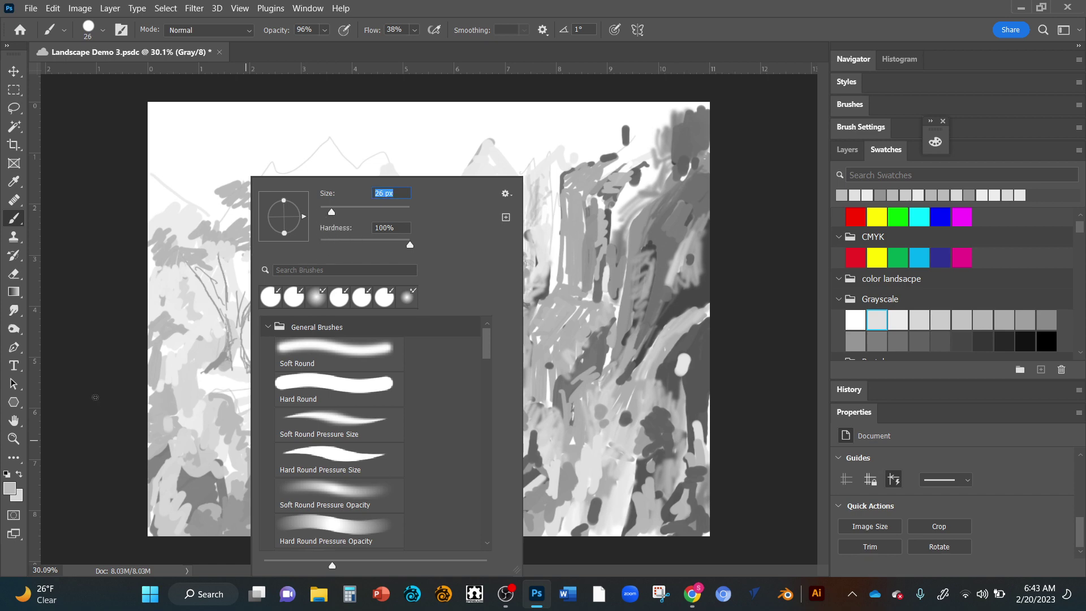
click(100, 404)
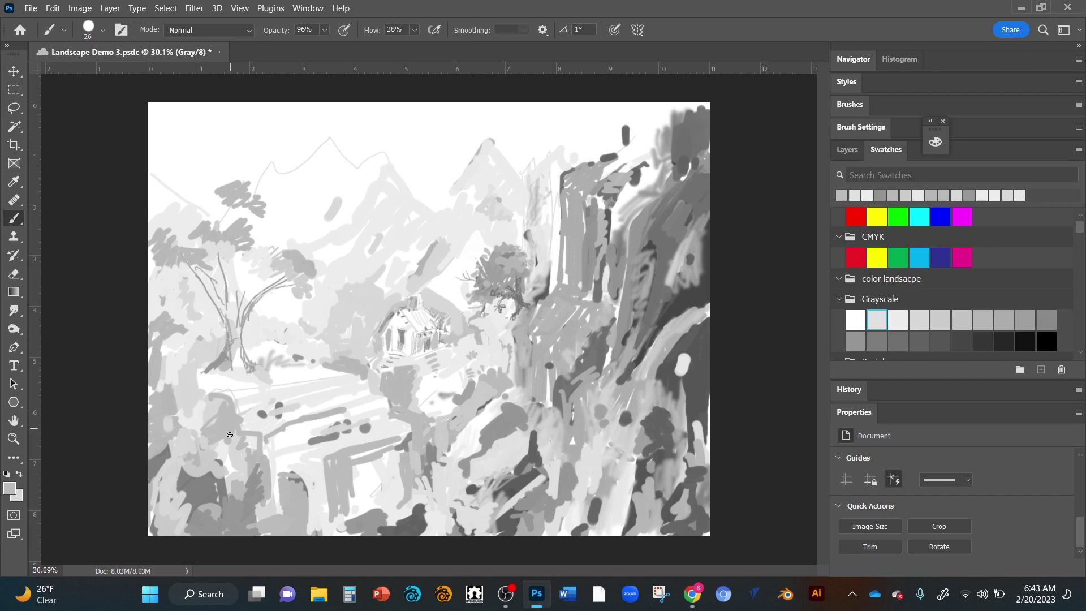
mouse_move(229, 435)
mouse_down()
mouse_move(221, 445)
mouse_move(245, 440)
mouse_up()
- Set the brush size to 66 px and fill in the bush's lower side and the dark opening beside the foreground block
right_click(251, 441)
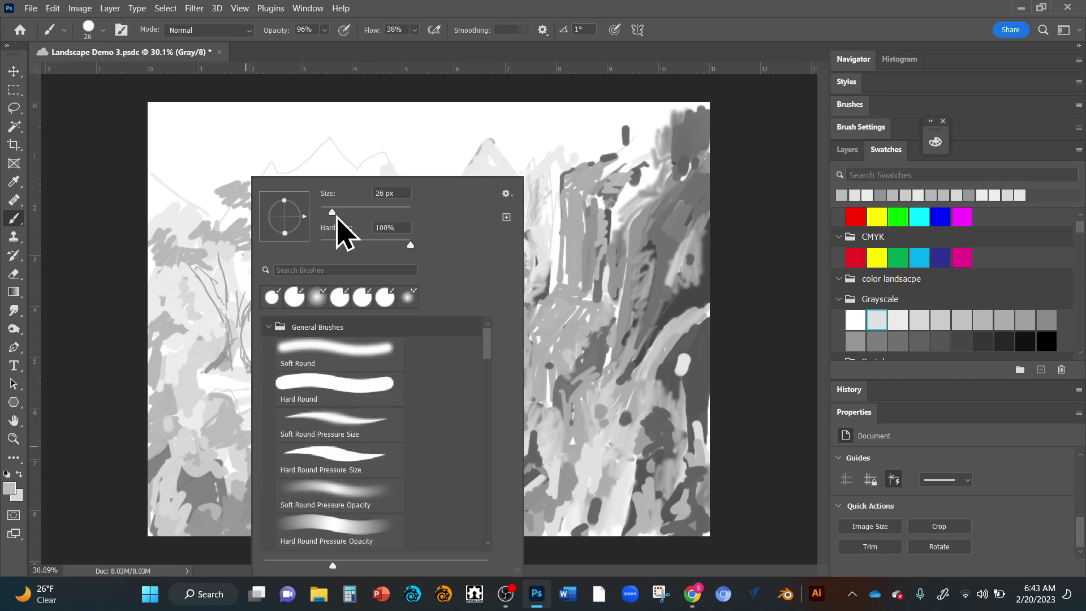
drag(333, 212, 349, 212)
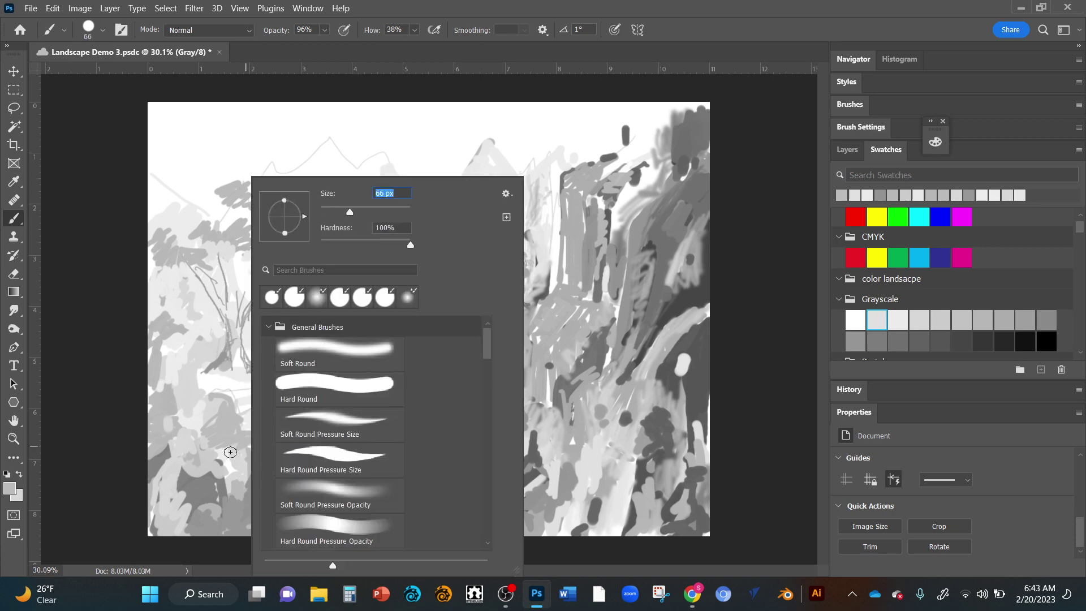
drag(230, 452, 252, 440)
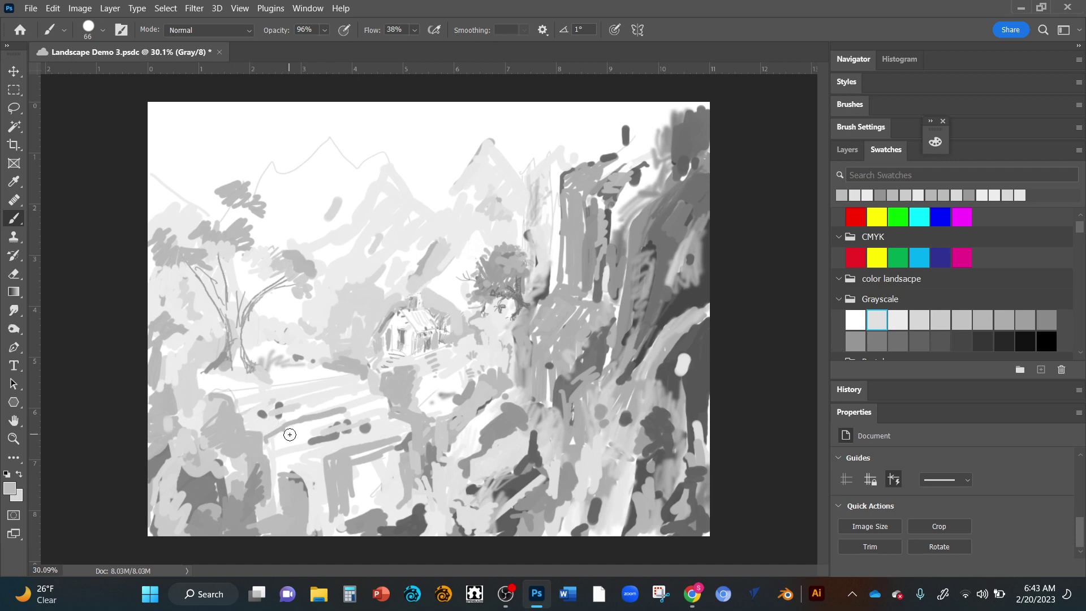
drag(285, 499, 297, 517)
- Sample a dark grey to fill the shadow below the rounded bush, and touch up its edges with a sampled light grey
alt+click(217, 490)
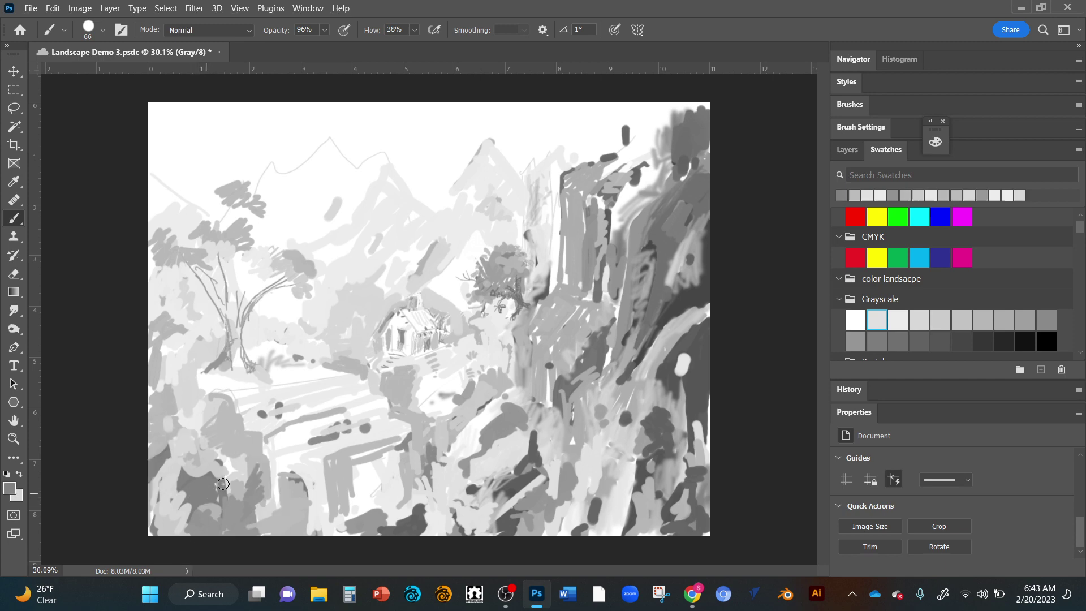
mouse_move(251, 495)
mouse_down()
mouse_move(262, 527)
mouse_move(274, 510)
mouse_move(299, 521)
mouse_move(302, 537)
mouse_move(284, 522)
mouse_move(293, 518)
mouse_move(288, 535)
mouse_move(253, 501)
mouse_move(250, 484)
mouse_move(255, 505)
mouse_move(262, 496)
mouse_move(252, 466)
mouse_move(239, 506)
mouse_move(212, 506)
mouse_move(224, 502)
mouse_move(207, 522)
mouse_move(220, 537)
mouse_move(237, 510)
mouse_move(237, 537)
mouse_move(198, 517)
mouse_move(178, 522)
mouse_move(174, 537)
mouse_move(184, 520)
mouse_move(203, 536)
mouse_up()
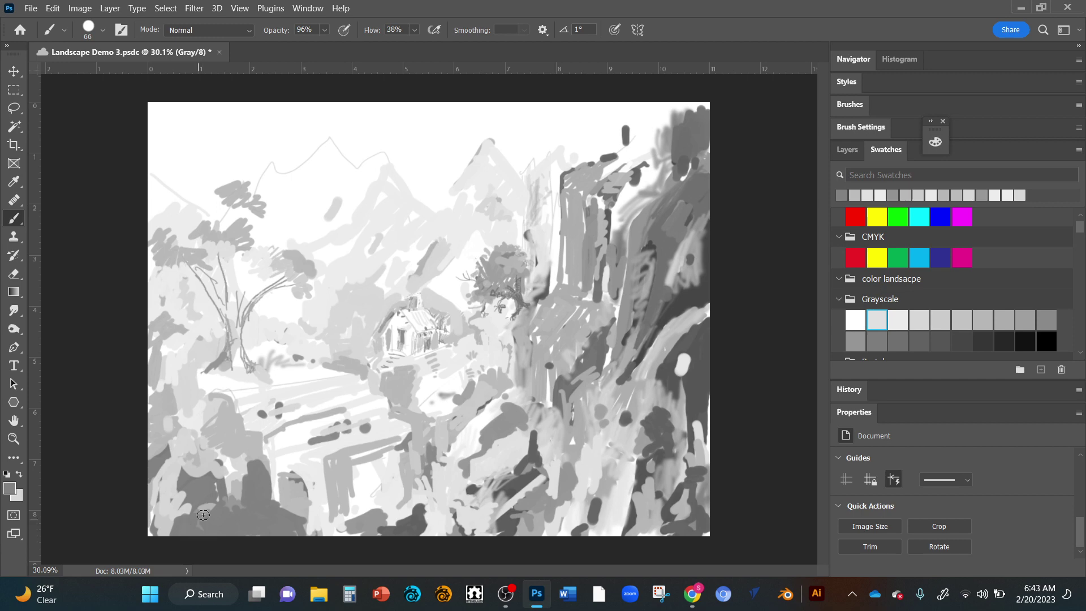
alt+click(206, 455)
drag(199, 493, 210, 524)
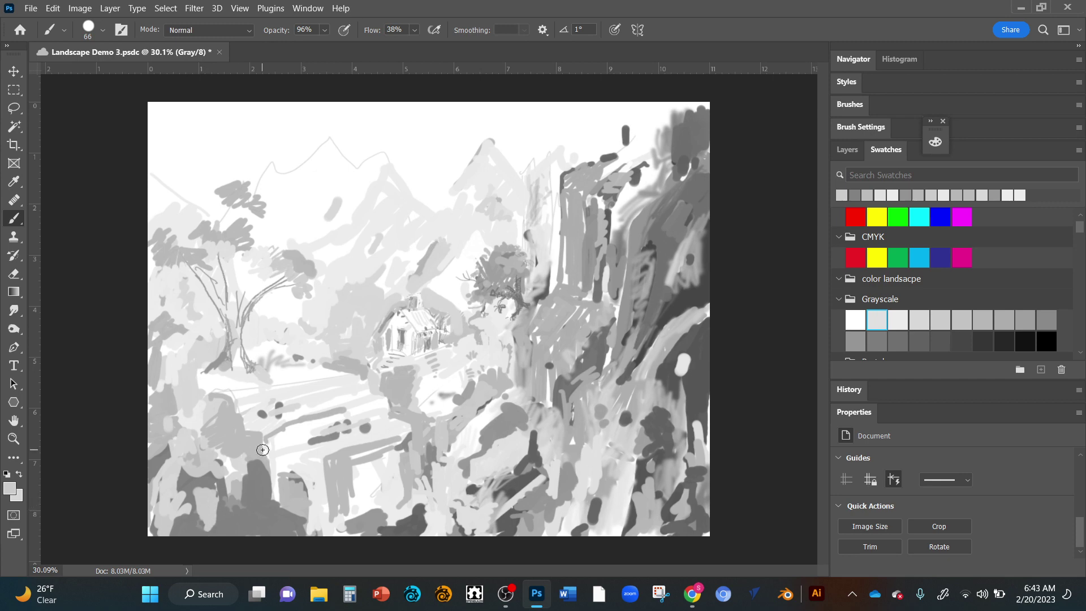
mouse_move(213, 460)
mouse_down()
mouse_move(195, 481)
mouse_move(229, 469)
mouse_up()
- Paint the bank below the cottage, extending its vertical strokes downward with greys sampled from the bank
drag(393, 409, 403, 413)
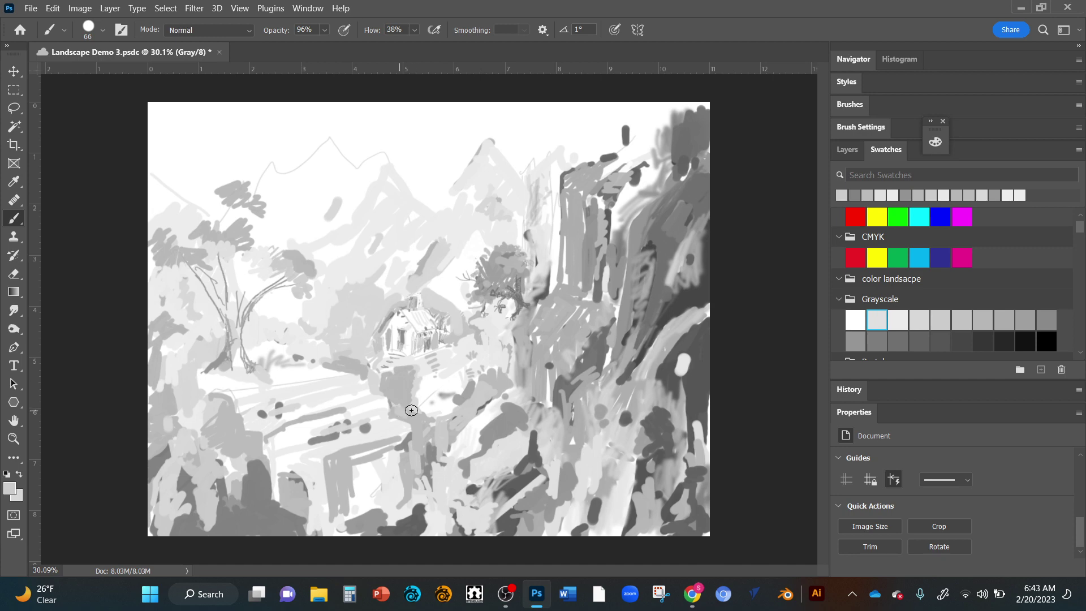
alt+click(432, 454)
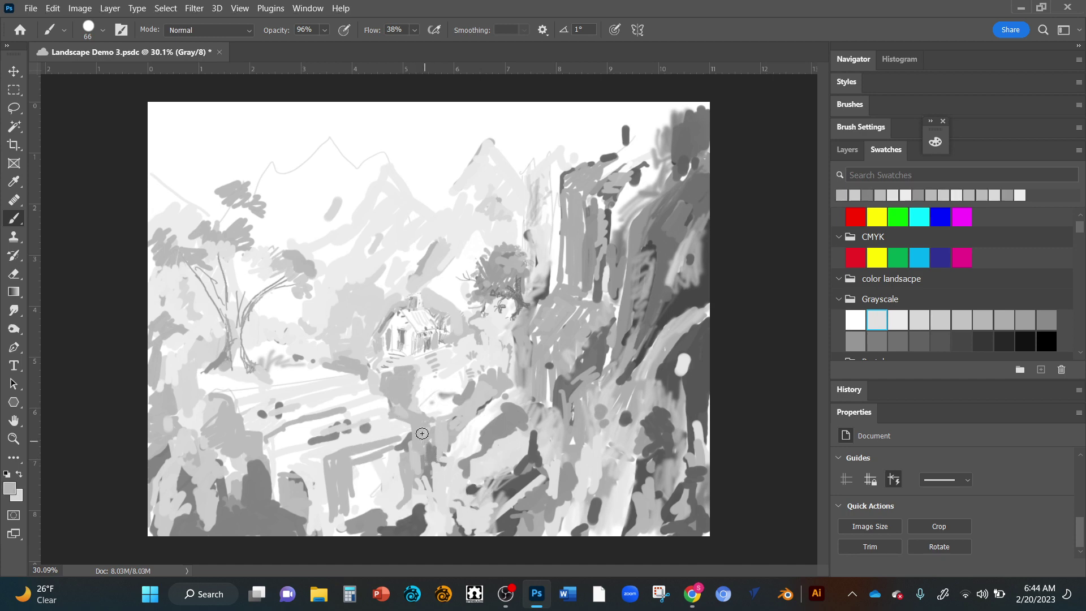
mouse_move(393, 411)
mouse_down()
mouse_move(440, 439)
mouse_move(430, 458)
mouse_move(397, 417)
mouse_move(407, 415)
mouse_move(388, 417)
mouse_move(421, 420)
mouse_up()
alt+click(432, 455)
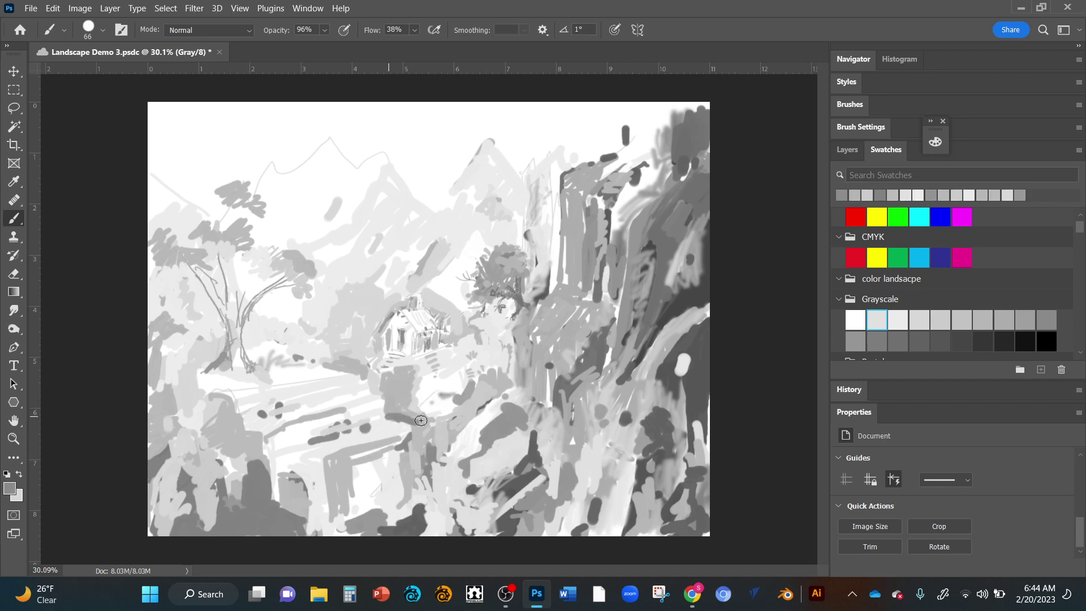
alt+click(412, 464)
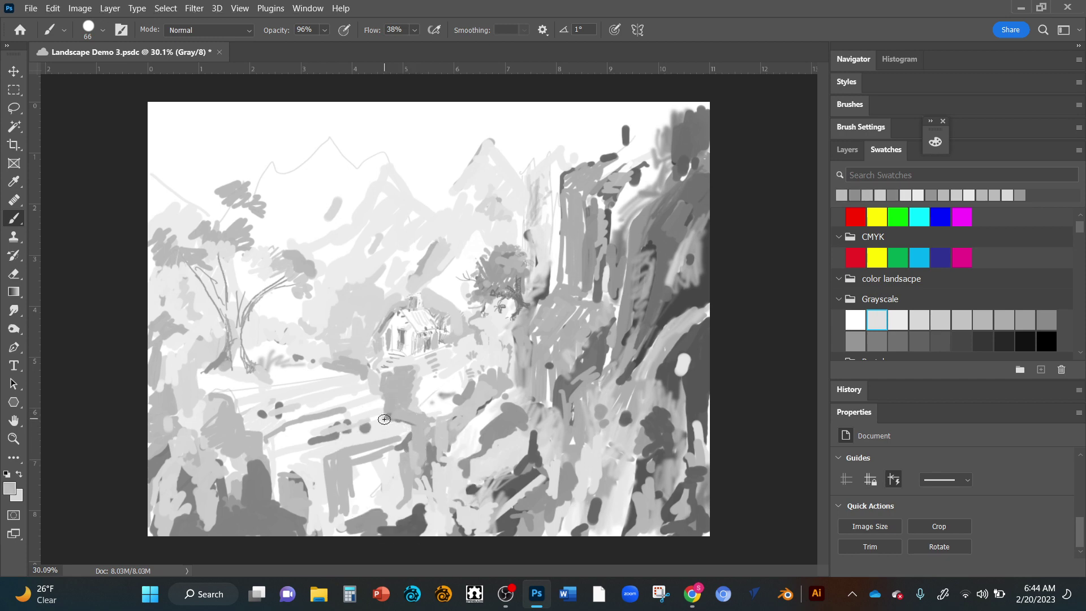
mouse_move(413, 432)
mouse_down()
mouse_move(411, 490)
mouse_move(451, 452)
mouse_move(411, 514)
mouse_move(417, 488)
mouse_up()
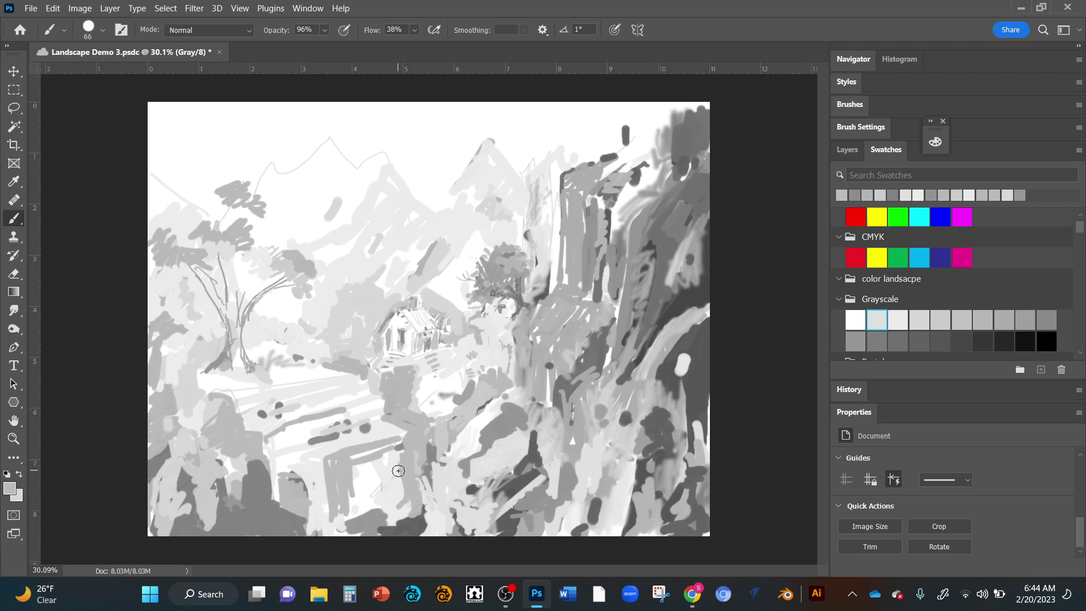
- Switch to the Mixer Brush and blend the dark opening beside the foreground block and the top of the rounded bush
key(shift+b)
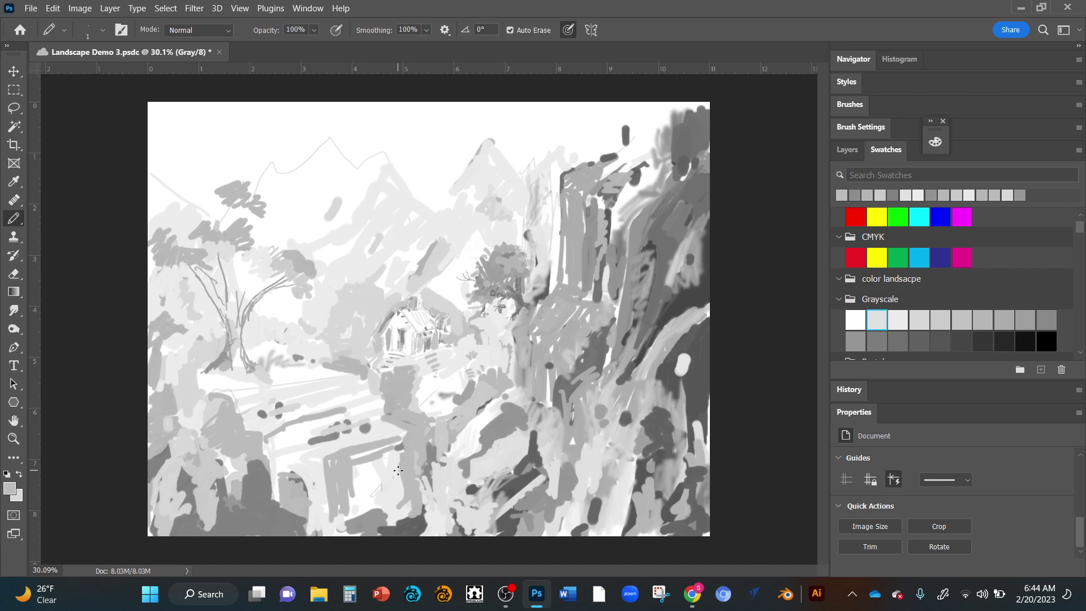
key(shift+b)
key(shift+b)
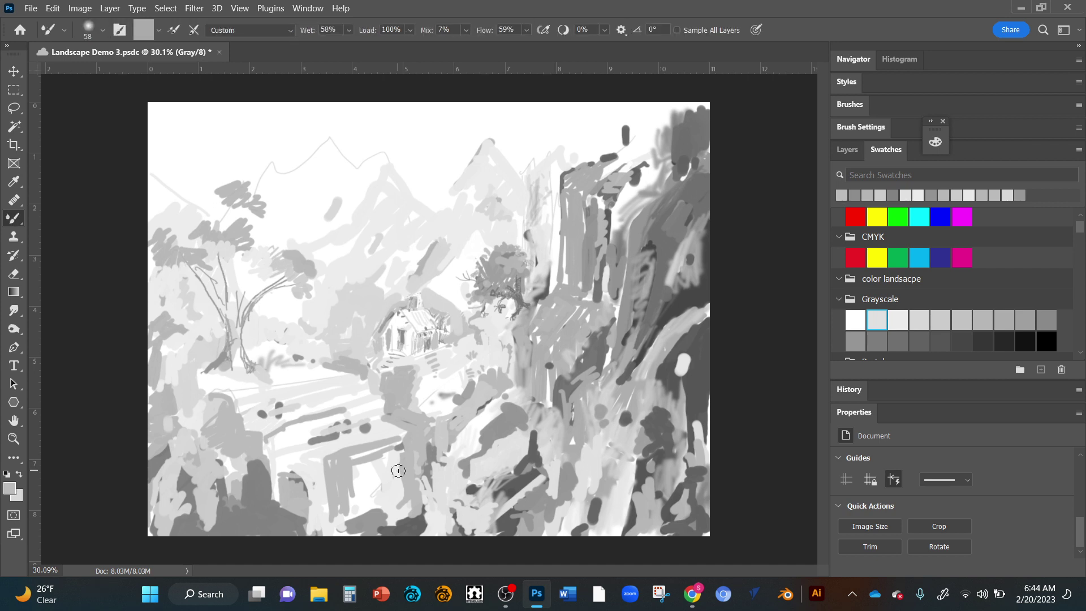
mouse_move(313, 479)
mouse_down()
mouse_move(304, 495)
mouse_move(296, 479)
mouse_move(294, 530)
mouse_move(304, 507)
mouse_move(303, 535)
mouse_move(308, 491)
mouse_move(307, 529)
mouse_up()
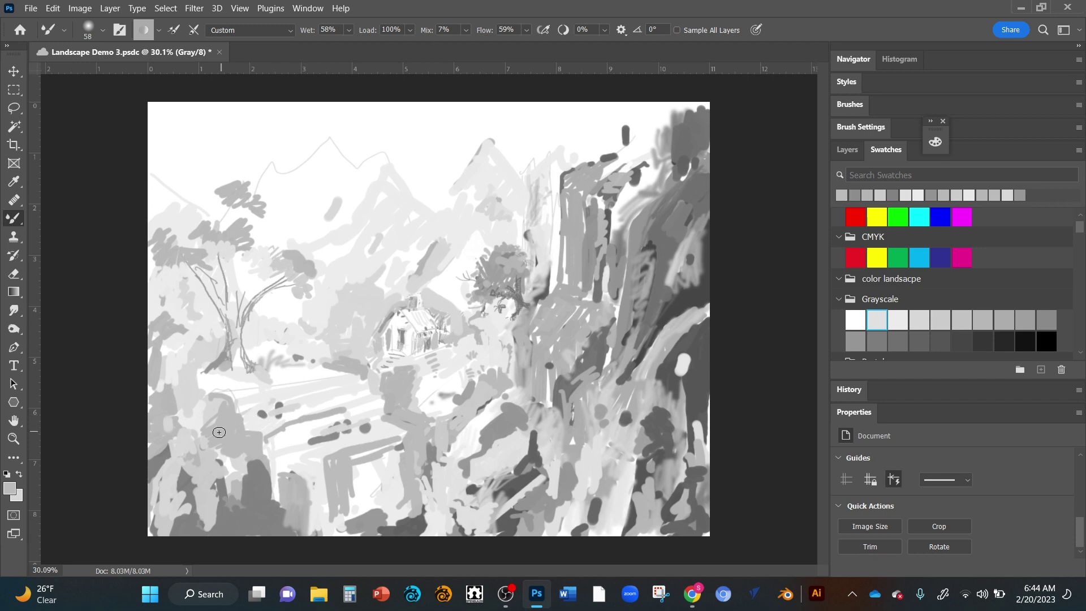
mouse_move(219, 432)
mouse_down()
mouse_move(258, 507)
mouse_move(256, 462)
mouse_move(229, 447)
mouse_move(257, 463)
mouse_move(250, 444)
mouse_move(258, 470)
mouse_move(259, 412)
mouse_up()
- Set the Mixer Brush load to 48% and blend the rounded bush's side down into the dark shadow below
click(409, 30)
click(389, 46)
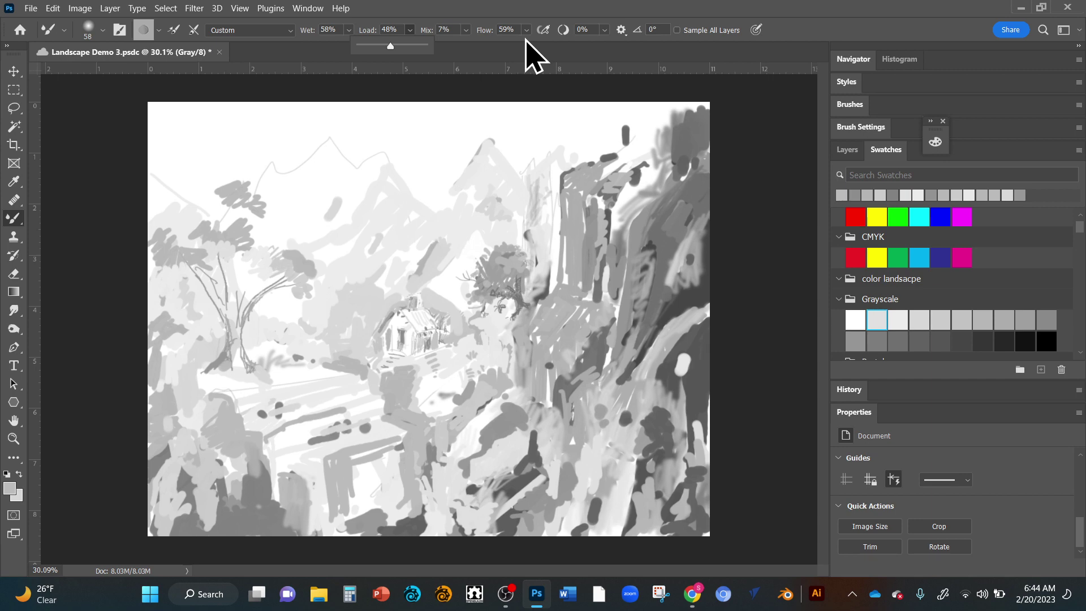
click(263, 446)
mouse_move(263, 446)
mouse_down()
mouse_move(260, 476)
mouse_move(247, 459)
mouse_move(217, 454)
mouse_move(238, 476)
mouse_move(268, 477)
mouse_move(266, 517)
mouse_move(258, 490)
mouse_up()
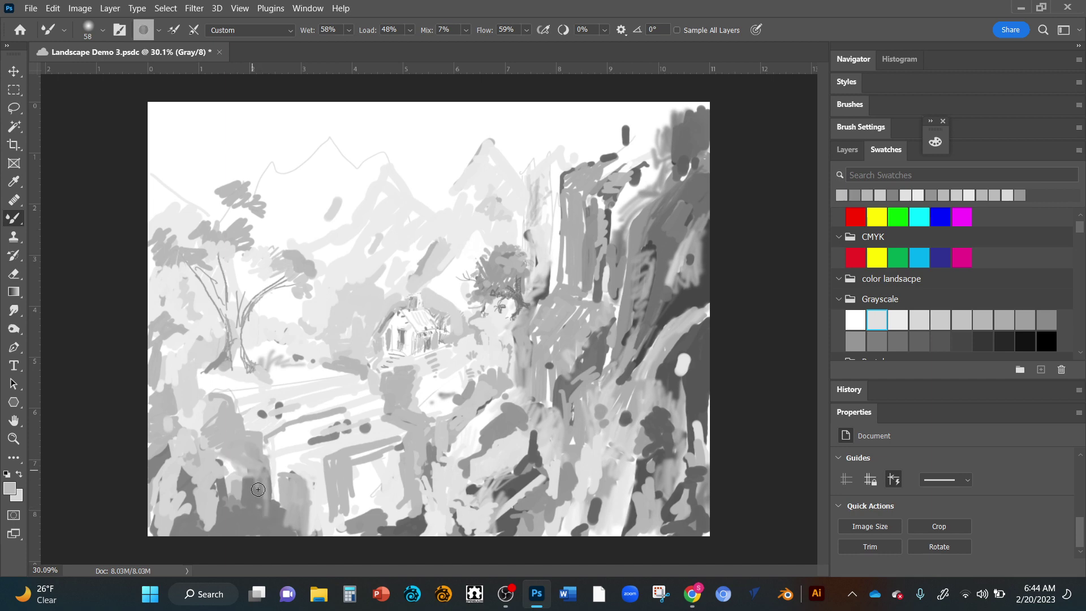
- Blend the foliage around the rounded bush and beside the cottage, and smudge the dark spots into the field
mouse_move(192, 378)
mouse_down()
mouse_move(177, 413)
mouse_move(188, 372)
mouse_move(191, 400)
mouse_move(187, 389)
mouse_move(158, 407)
mouse_move(191, 396)
mouse_move(166, 409)
mouse_move(185, 403)
mouse_move(217, 423)
mouse_move(187, 398)
mouse_move(222, 406)
mouse_move(193, 409)
mouse_move(215, 402)
mouse_move(181, 407)
mouse_move(211, 419)
mouse_move(207, 400)
mouse_move(221, 401)
mouse_move(228, 451)
mouse_up()
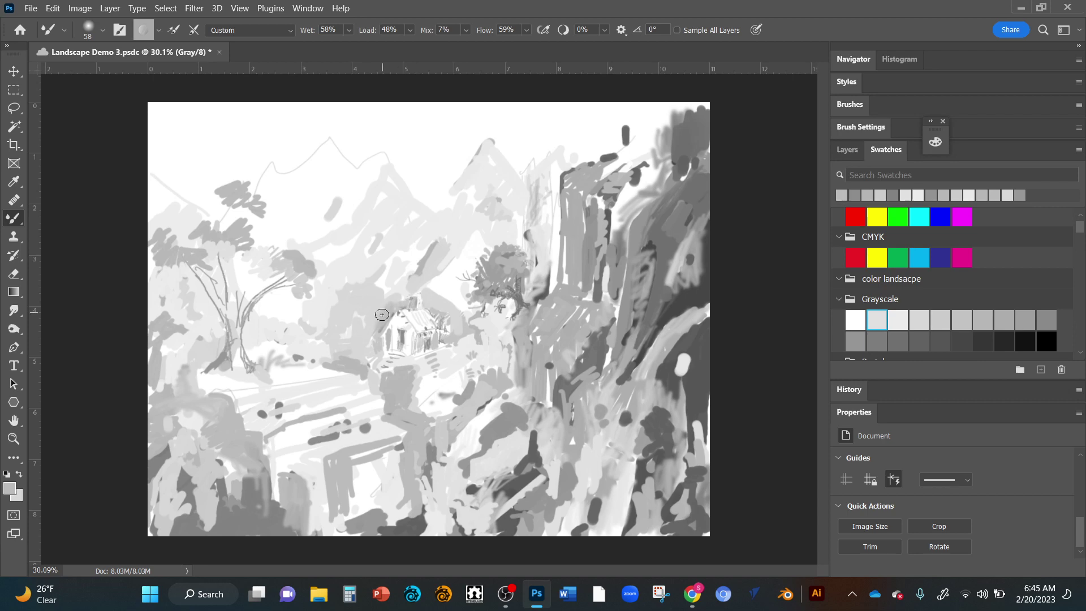
mouse_move(382, 314)
mouse_down()
mouse_move(374, 356)
mouse_move(372, 346)
mouse_up()
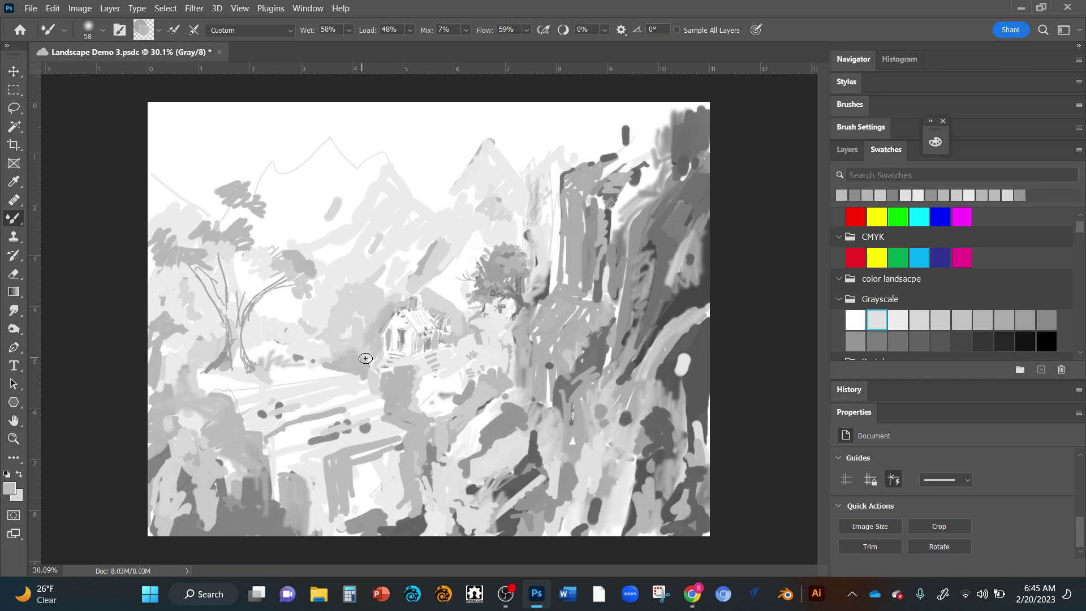
mouse_move(365, 358)
mouse_down()
mouse_move(402, 344)
mouse_move(362, 374)
mouse_move(296, 356)
mouse_move(312, 344)
mouse_move(296, 358)
mouse_move(310, 349)
mouse_move(303, 358)
mouse_move(324, 365)
mouse_up()
mouse_move(278, 405)
mouse_down()
mouse_move(287, 404)
mouse_move(260, 416)
mouse_move(297, 411)
mouse_move(252, 417)
mouse_move(269, 413)
mouse_up()
- Soften the rounded bush, then sample a dark grey from the shadow and blend it into the bush's underside
mouse_move(189, 424)
mouse_down()
mouse_move(211, 419)
mouse_move(202, 431)
mouse_move(224, 449)
mouse_up()
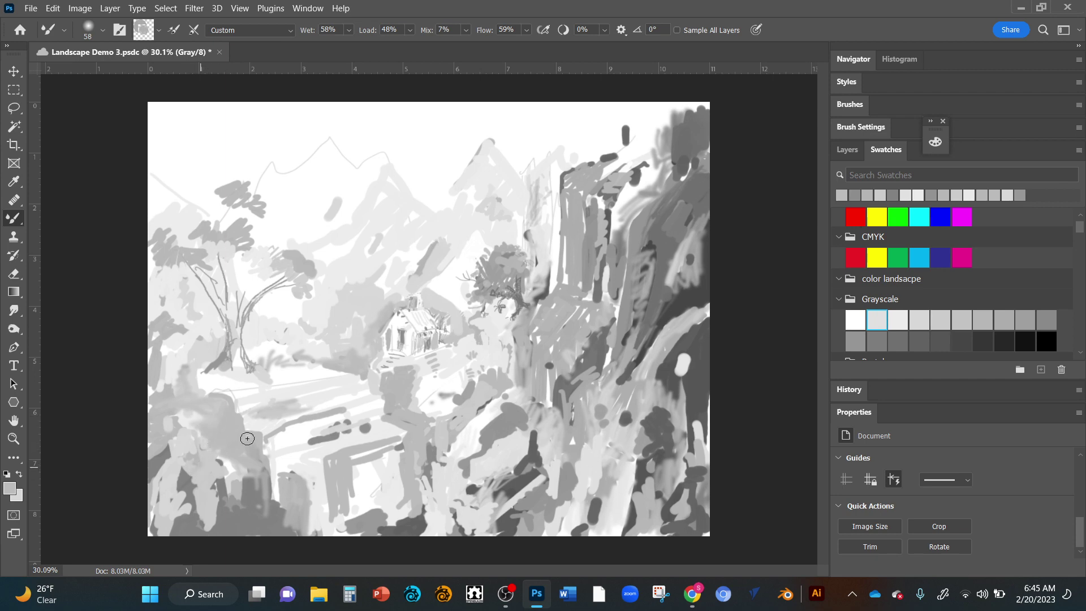
alt+click(254, 510)
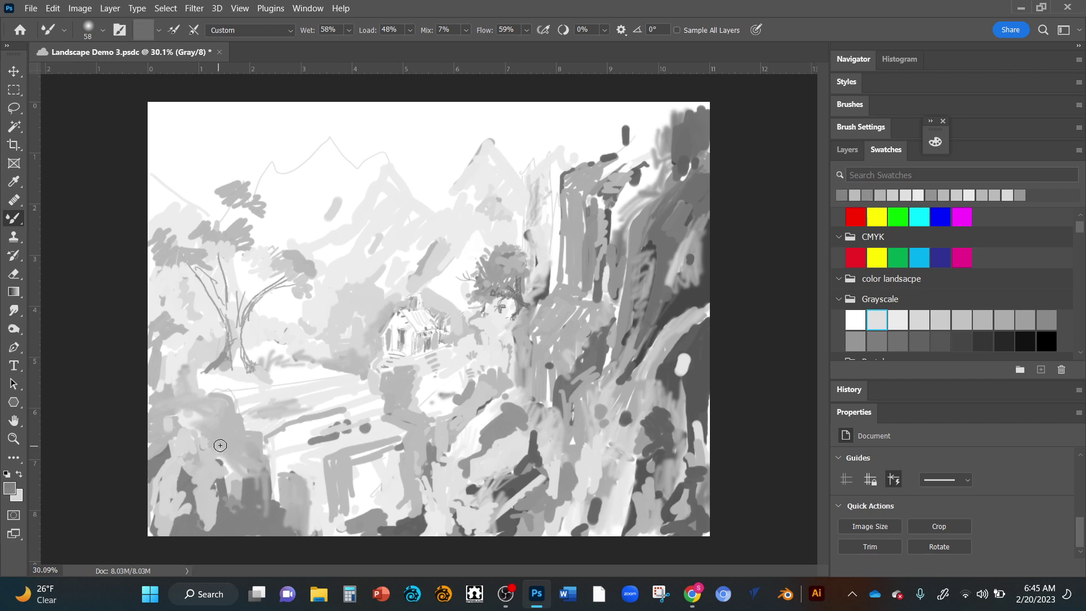
mouse_move(220, 445)
mouse_down()
mouse_move(241, 438)
mouse_move(231, 444)
mouse_move(227, 433)
mouse_move(234, 440)
mouse_move(239, 426)
mouse_move(243, 445)
mouse_move(242, 433)
mouse_move(239, 442)
mouse_move(257, 444)
mouse_move(209, 447)
mouse_move(229, 428)
mouse_up()
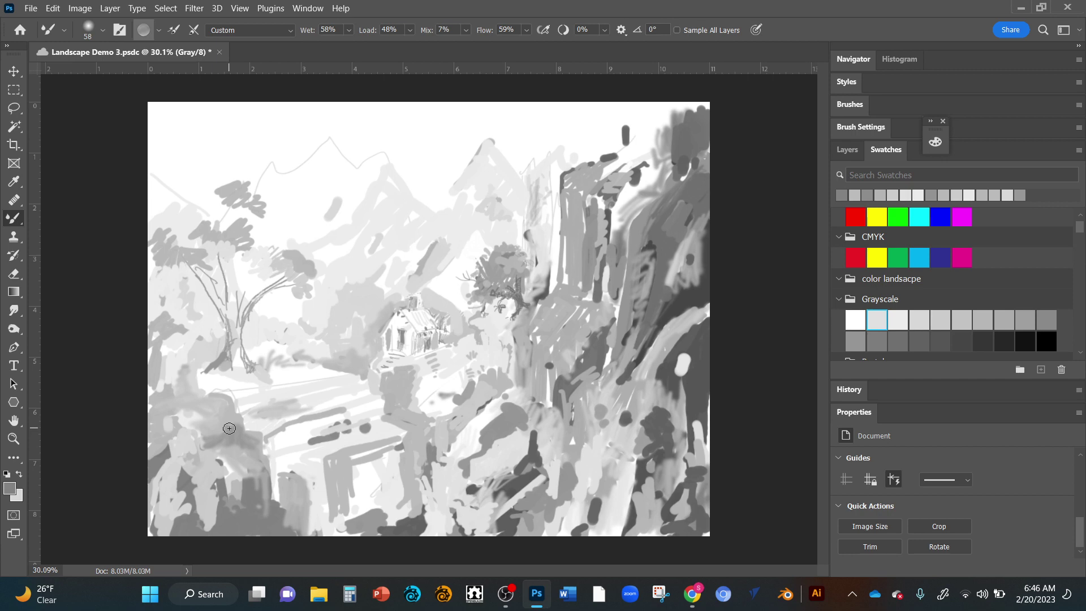
- Blend dark grey down the bank beside the foreground block and across the ground at its base
mouse_move(452, 429)
mouse_down()
mouse_move(409, 420)
mouse_move(434, 429)
mouse_move(425, 469)
mouse_move(406, 449)
mouse_move(410, 484)
mouse_move(406, 430)
mouse_move(425, 437)
mouse_move(410, 453)
mouse_move(424, 468)
mouse_move(412, 466)
mouse_move(410, 498)
mouse_move(408, 471)
mouse_move(408, 507)
mouse_move(405, 460)
mouse_move(405, 516)
mouse_move(421, 479)
mouse_move(407, 526)
mouse_move(413, 507)
mouse_move(419, 522)
mouse_move(421, 508)
mouse_move(403, 526)
mouse_move(426, 500)
mouse_move(394, 530)
mouse_move(415, 491)
mouse_move(400, 448)
mouse_move(402, 521)
mouse_move(374, 526)
mouse_move(408, 531)
mouse_move(318, 531)
mouse_up()
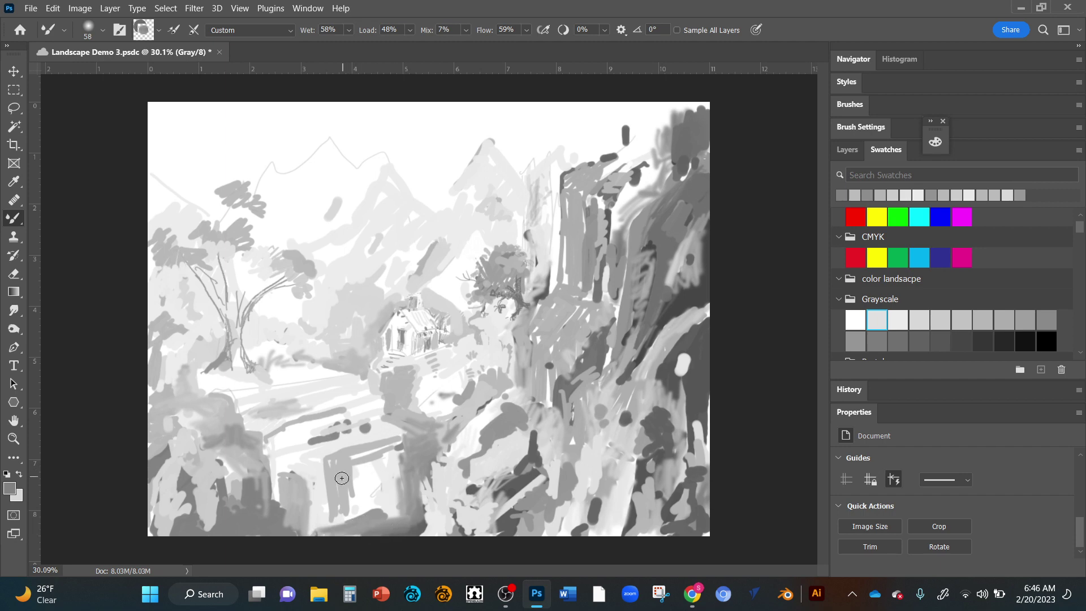
mouse_move(341, 478)
mouse_down()
mouse_move(345, 520)
mouse_move(350, 495)
mouse_move(327, 529)
mouse_move(279, 518)
mouse_move(292, 511)
mouse_move(285, 526)
mouse_move(299, 522)
mouse_move(258, 529)
mouse_move(291, 513)
mouse_move(262, 526)
mouse_move(287, 508)
mouse_up()
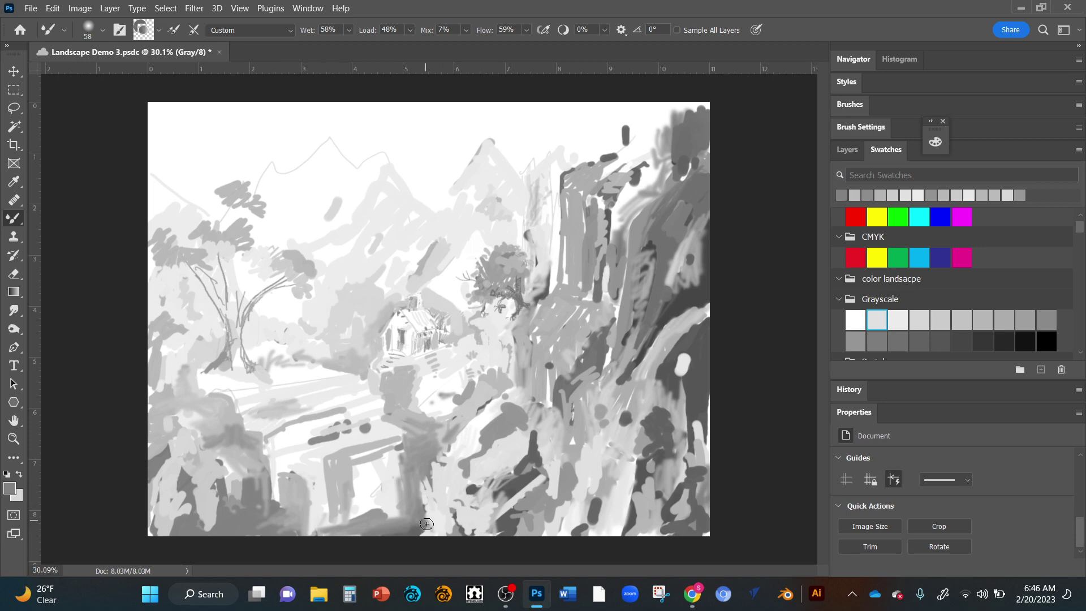
mouse_move(426, 524)
mouse_down()
mouse_move(407, 527)
mouse_move(440, 513)
mouse_move(416, 494)
mouse_up()
- Blend the rounded bush into the shadows at the lower left of the painting and soften the foliage up to the tree trunk
mouse_move(209, 433)
mouse_down()
mouse_move(222, 453)
mouse_move(226, 421)
mouse_move(227, 452)
mouse_move(239, 452)
mouse_move(234, 421)
mouse_move(202, 439)
mouse_up()
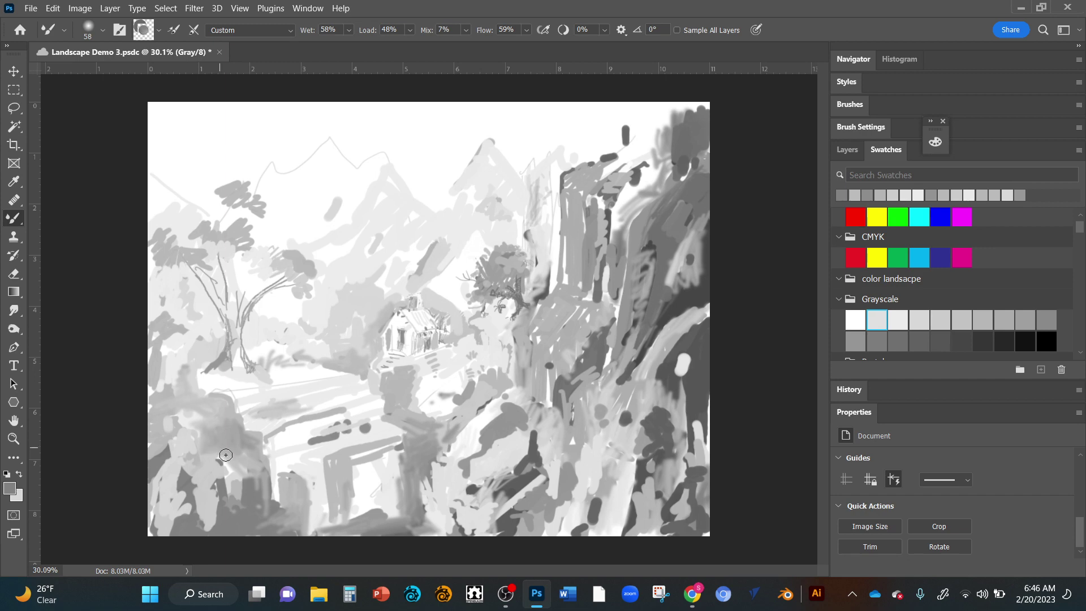
mouse_move(242, 446)
mouse_down()
mouse_move(242, 472)
mouse_move(229, 420)
mouse_move(217, 449)
mouse_move(168, 457)
mouse_move(163, 488)
mouse_move(150, 456)
mouse_move(166, 484)
mouse_move(177, 461)
mouse_move(175, 502)
mouse_move(177, 483)
mouse_move(189, 519)
mouse_move(159, 517)
mouse_up()
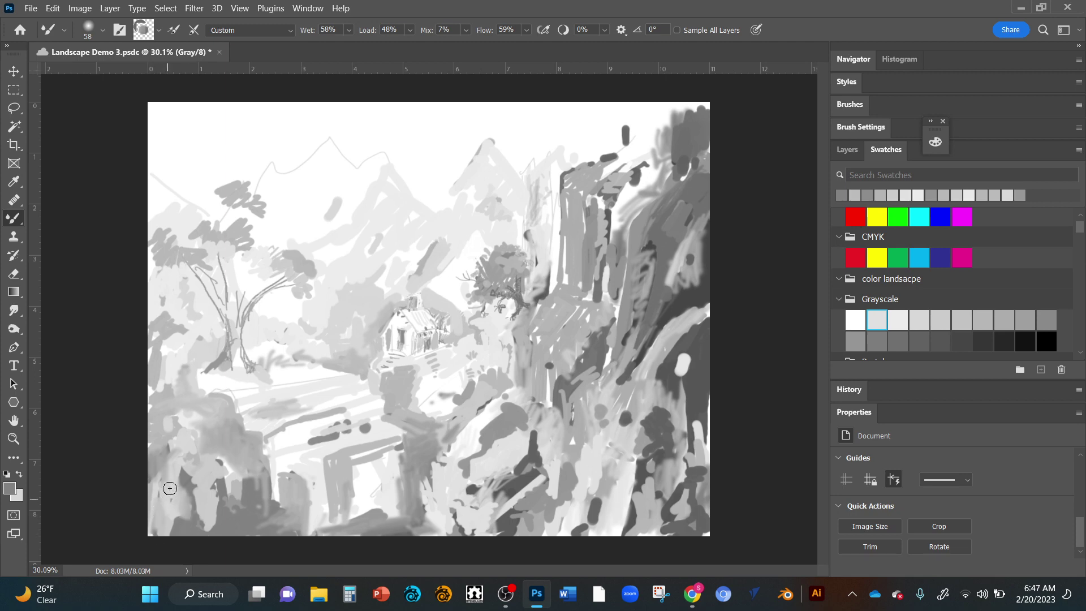
mouse_move(164, 393)
mouse_down()
mouse_move(174, 386)
mouse_move(149, 400)
mouse_move(177, 378)
mouse_move(158, 362)
mouse_move(217, 327)
mouse_up()
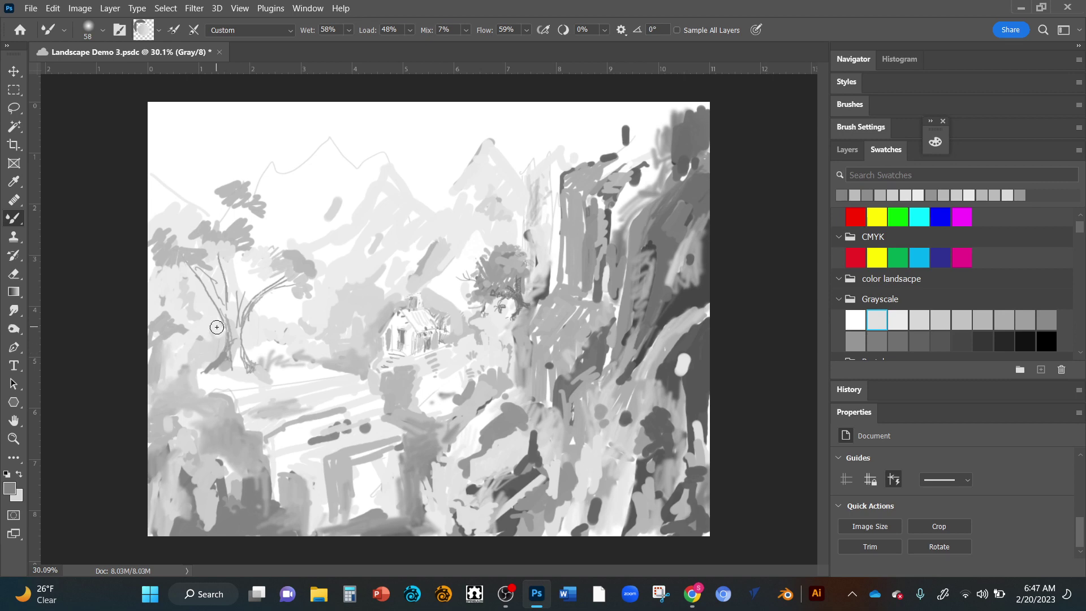